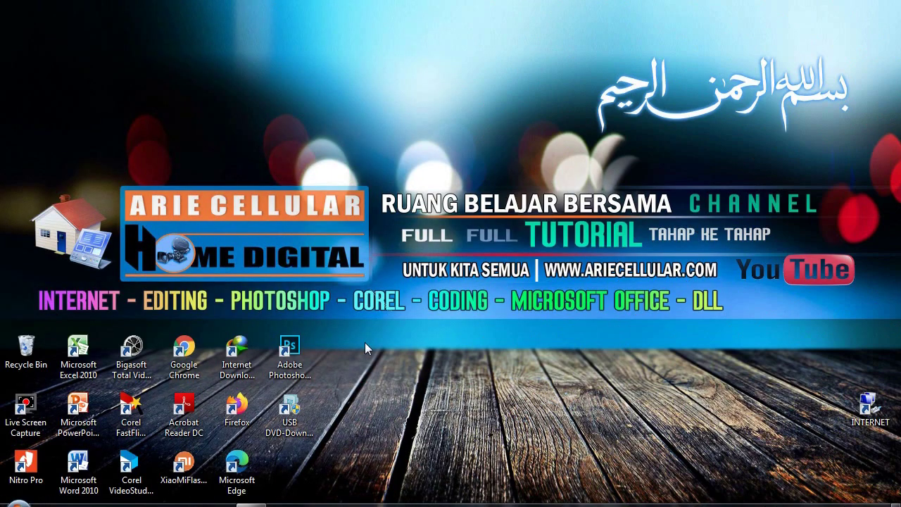
- Drag the Microsoft Word 2010 desktop shortcut to the top-left corner of the desktop
mouse_move(79, 466)
mouse_down()
mouse_move(119, 122)
mouse_move(147, 139)
mouse_up()
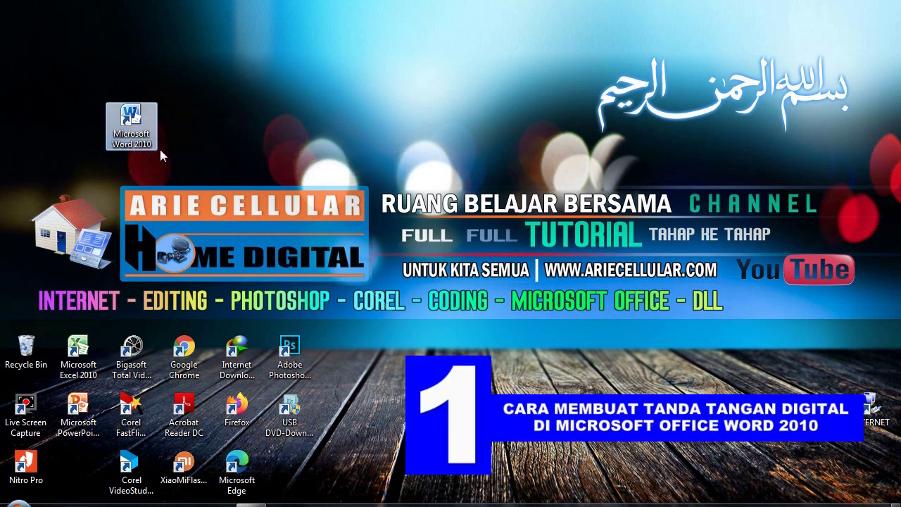
- Launch Word 2010 and open the BJU Umum document from the Videos library
double_click(127, 133)
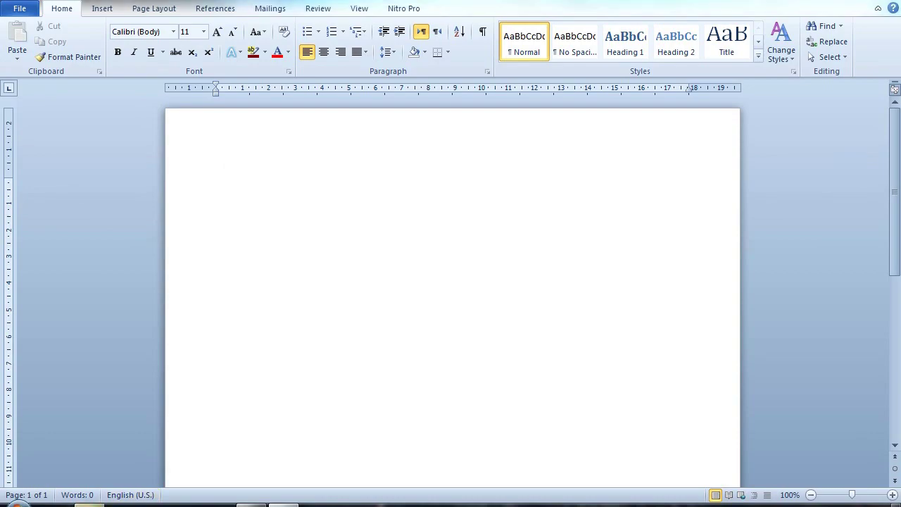
click(89, 503)
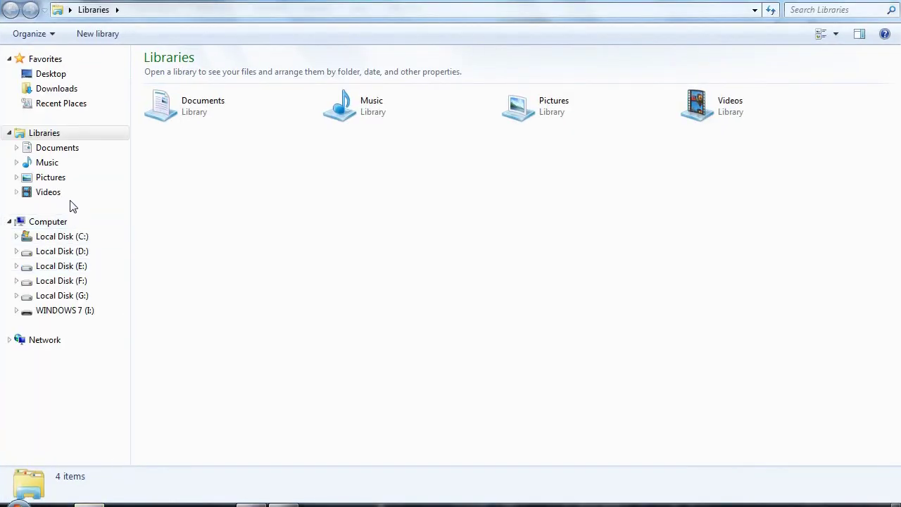
click(70, 197)
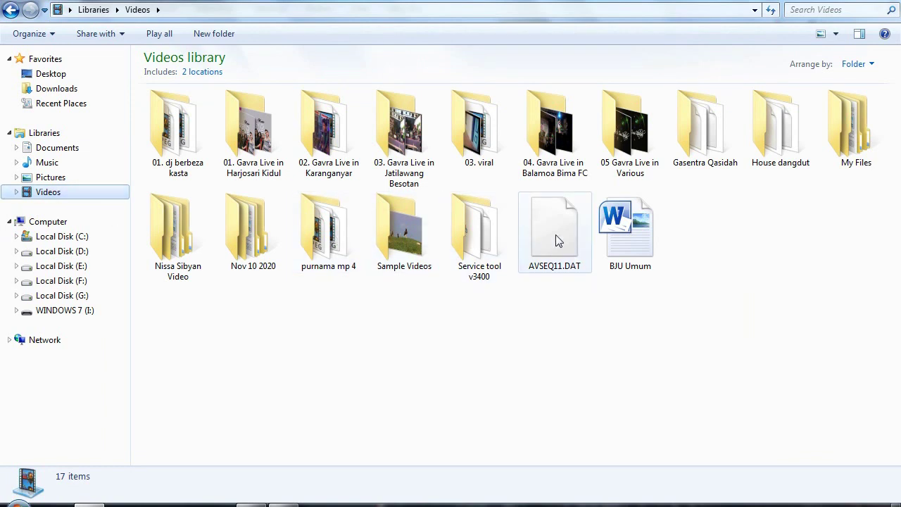
double_click(635, 264)
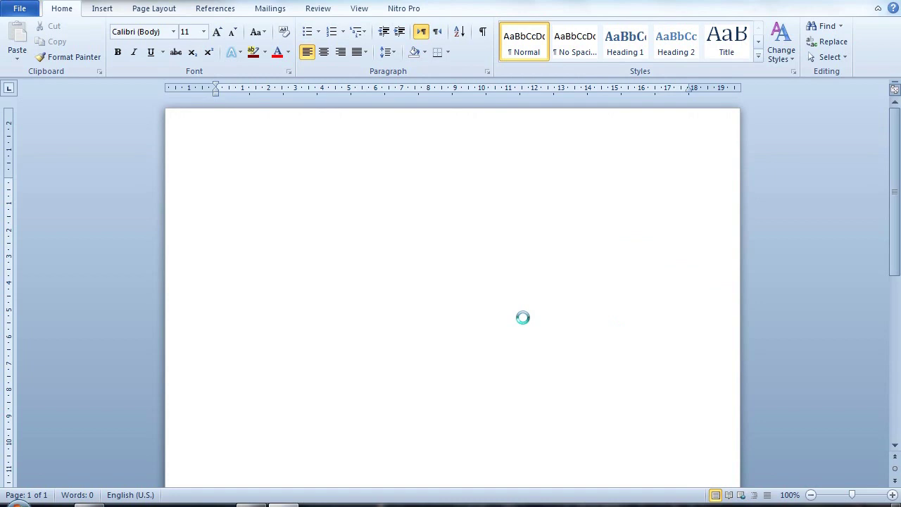
scroll(486, 288, down, 2)
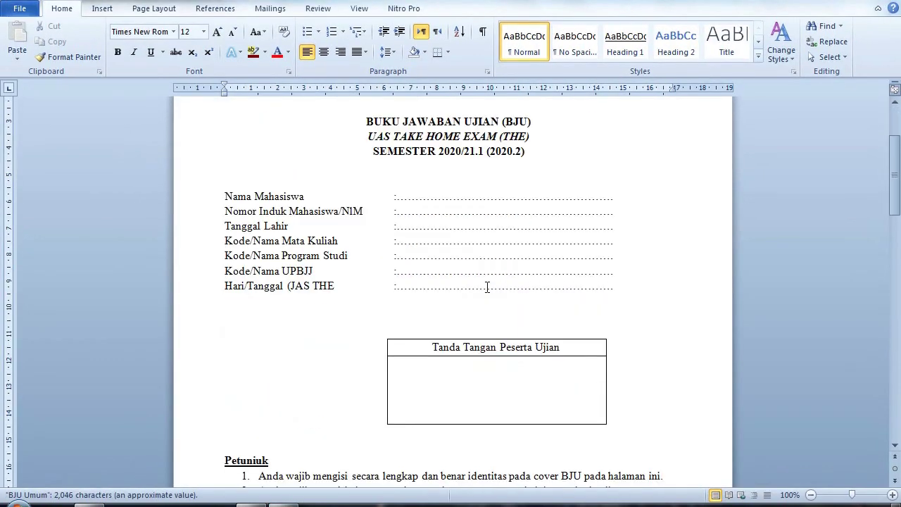
scroll(486, 287, down, 3)
click(564, 263)
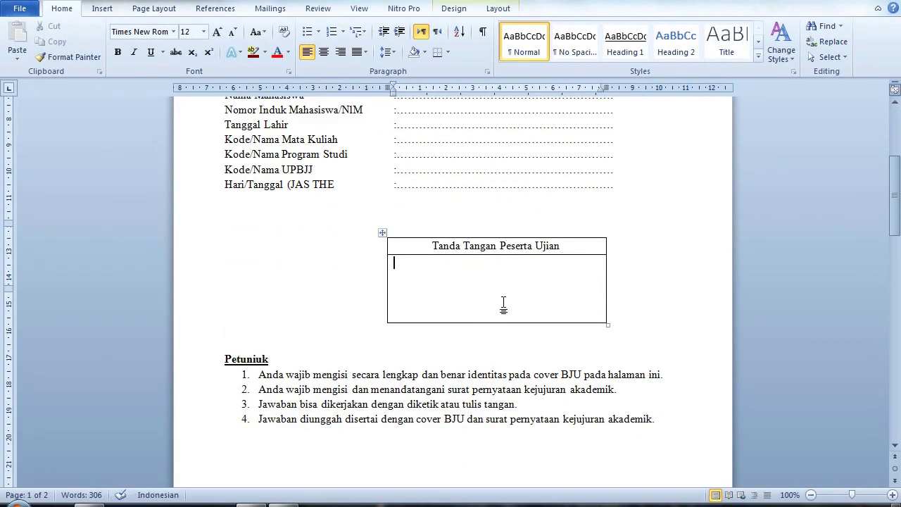
scroll(577, 297, down, 5)
scroll(577, 310, down, 8)
scroll(581, 326, down, 10)
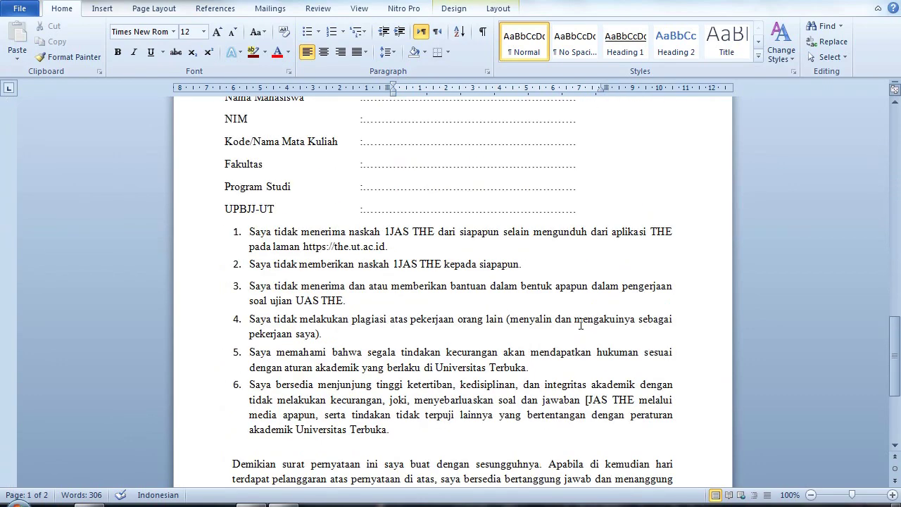
scroll(581, 325, down, 5)
click(629, 355)
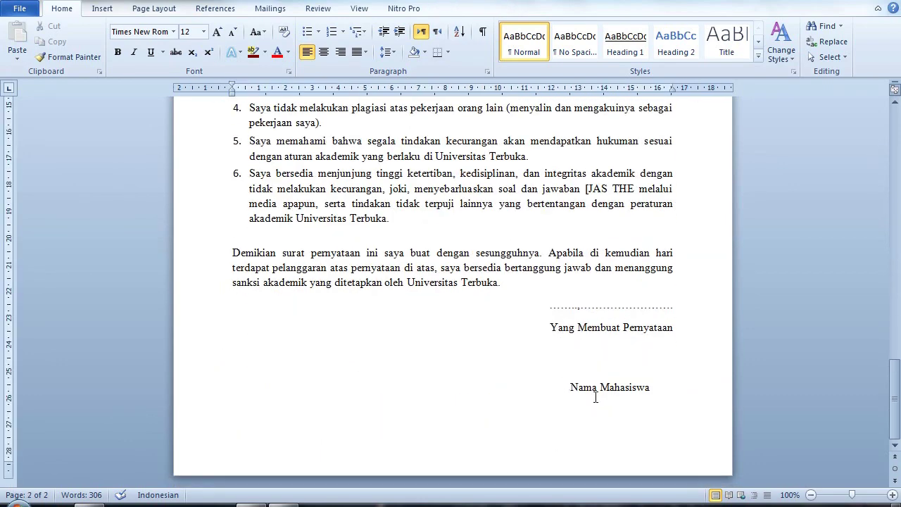
scroll(596, 397, up, 5)
scroll(585, 399, up, 5)
scroll(584, 398, up, 5)
scroll(581, 399, up, 5)
scroll(579, 399, up, 3)
scroll(579, 399, up, 3)
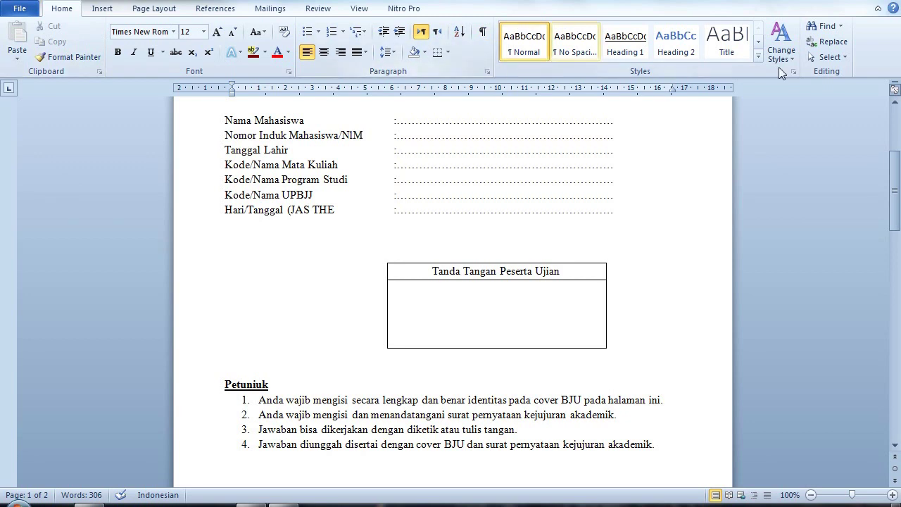
- Open the Customize the Ribbon settings and cancel them without changes
right_click(464, 56)
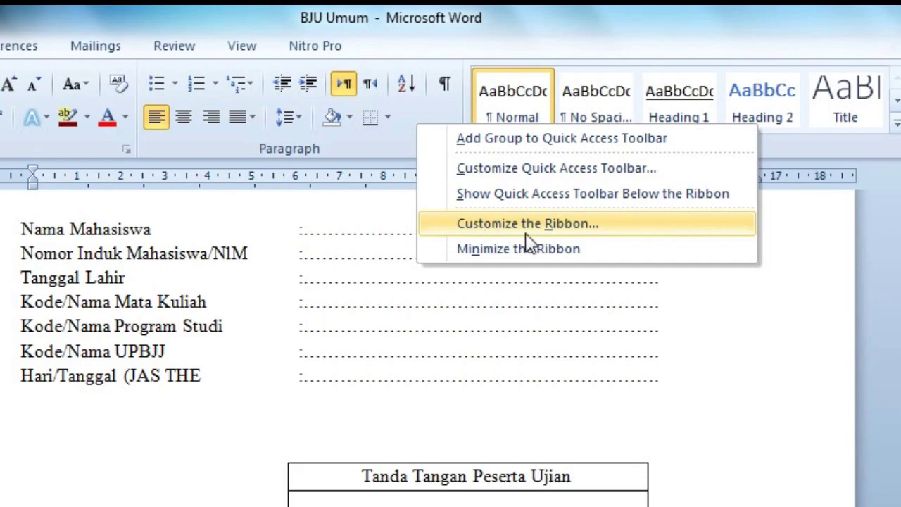
click(548, 227)
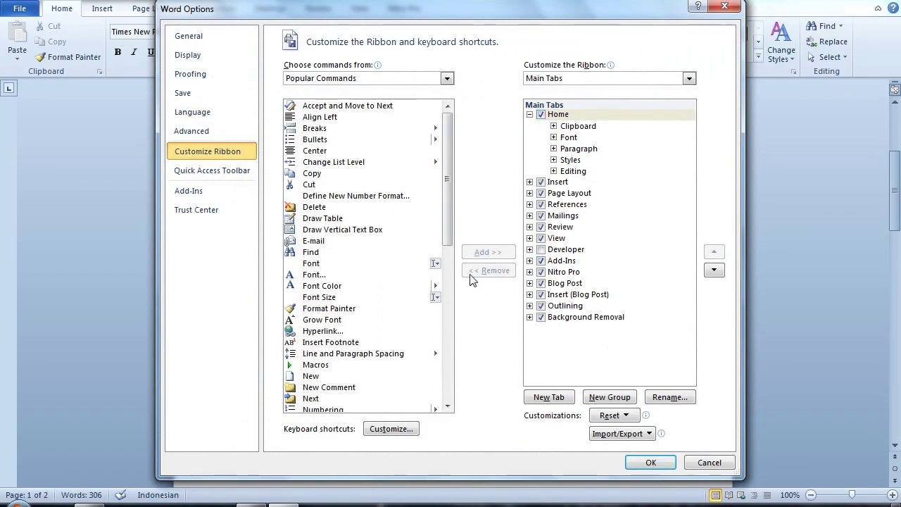
click(707, 464)
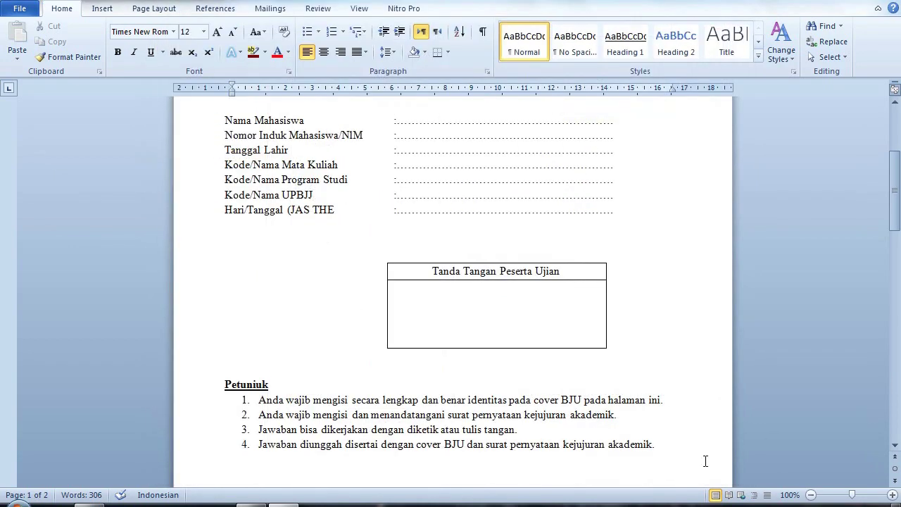
- Open and cancel the Quick Access Toolbar options, then show the backstage Info page
click(129, 4)
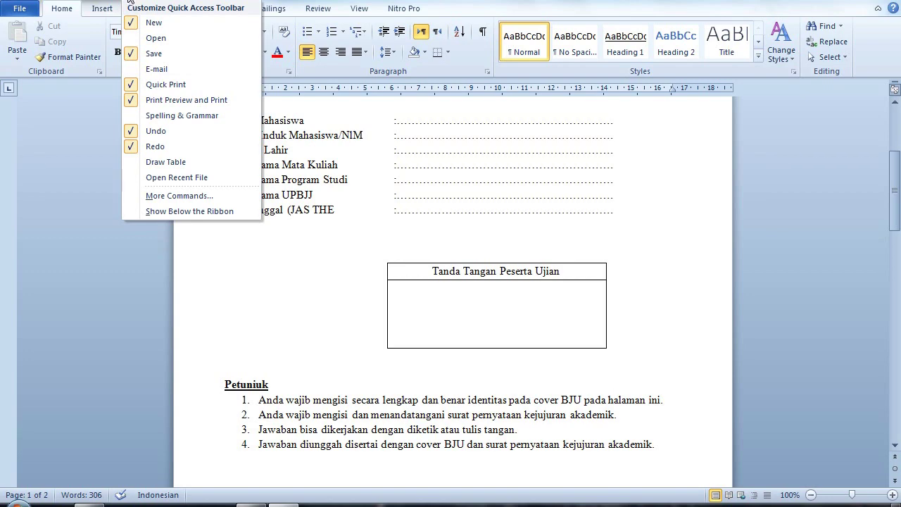
click(177, 197)
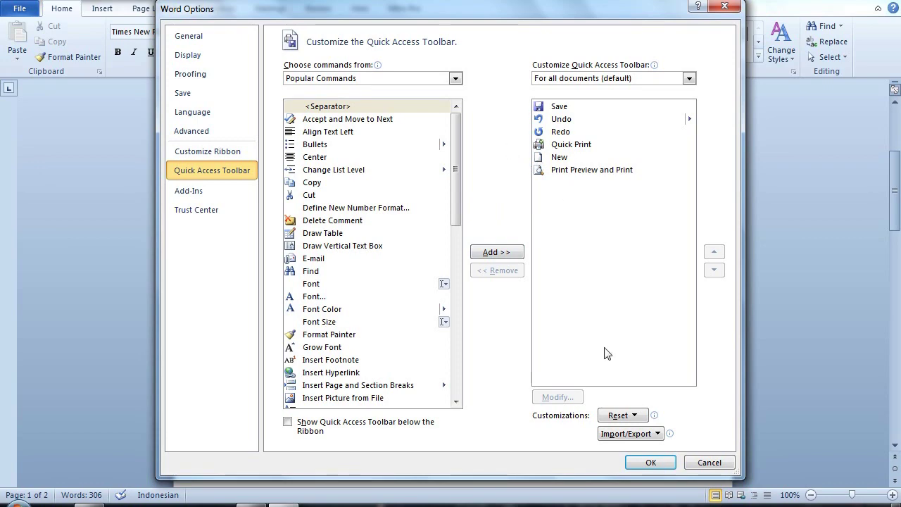
click(697, 462)
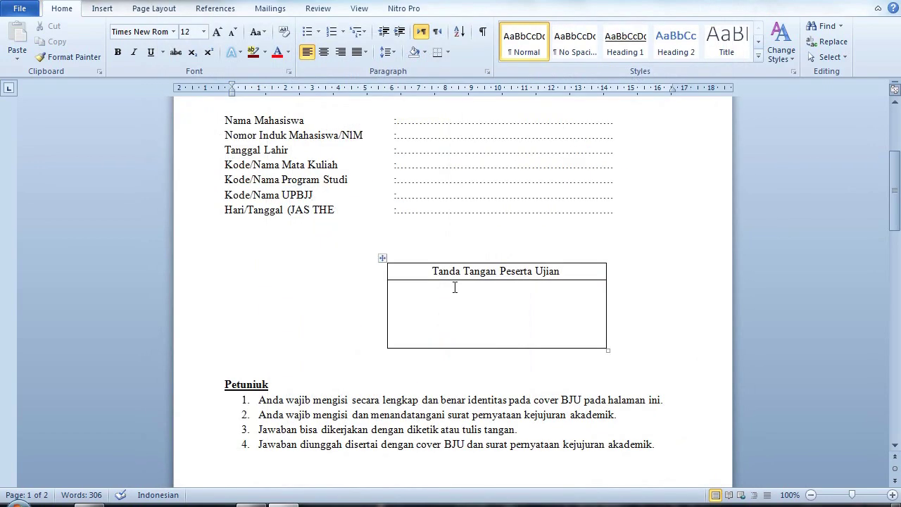
click(19, 10)
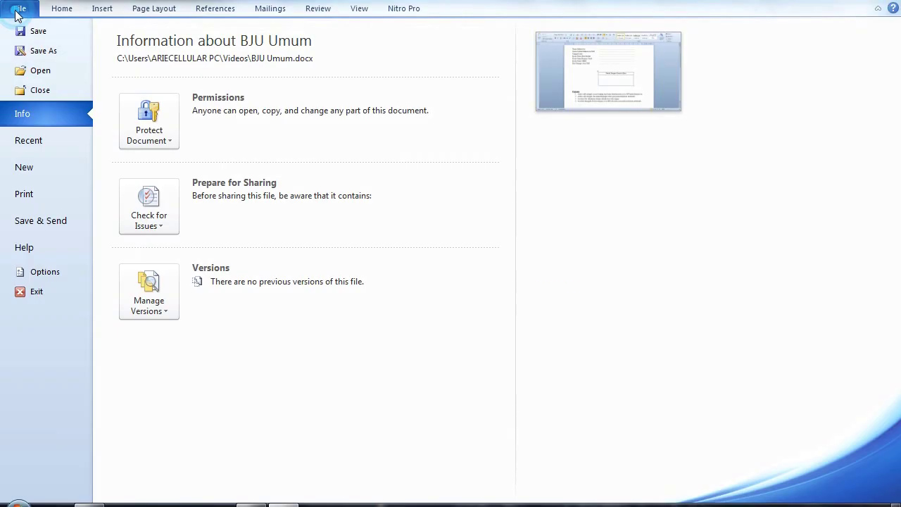
- Open Word Options at Customize Ribbon and list the commands from All Tabs
click(45, 273)
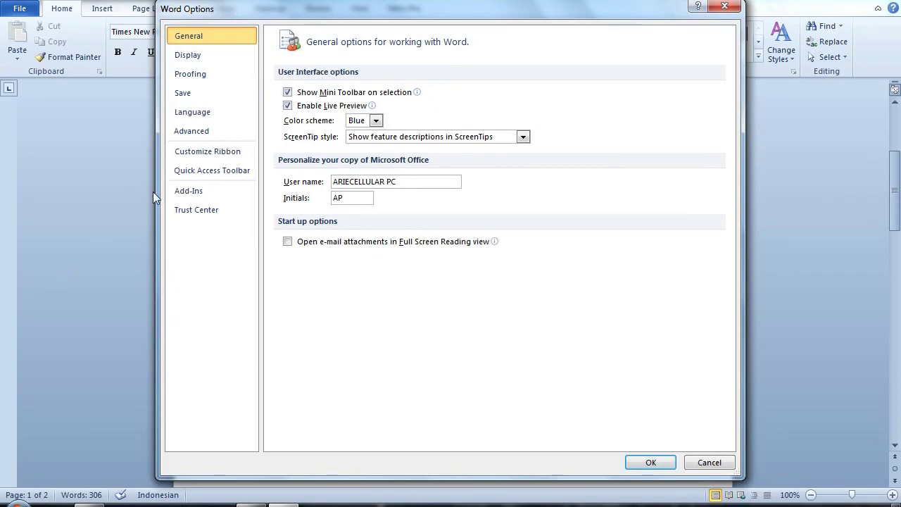
click(182, 159)
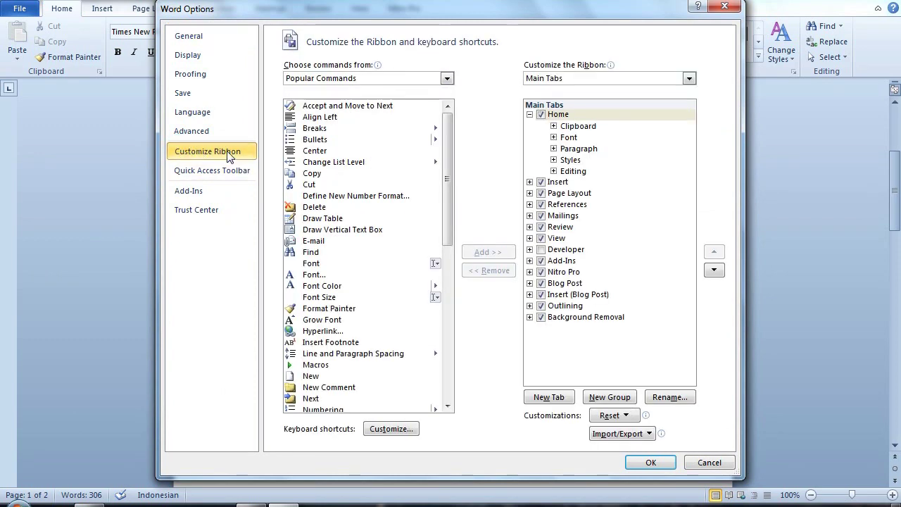
drag(433, 116, 439, 177)
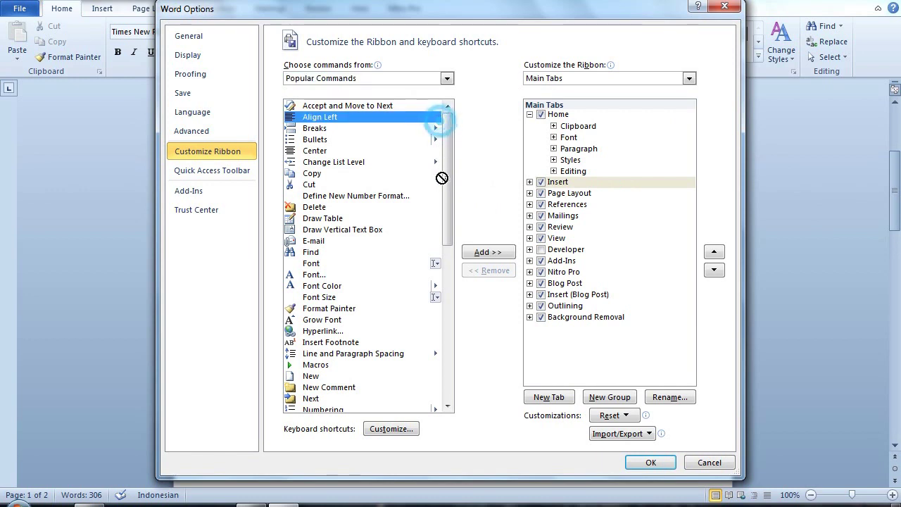
click(415, 79)
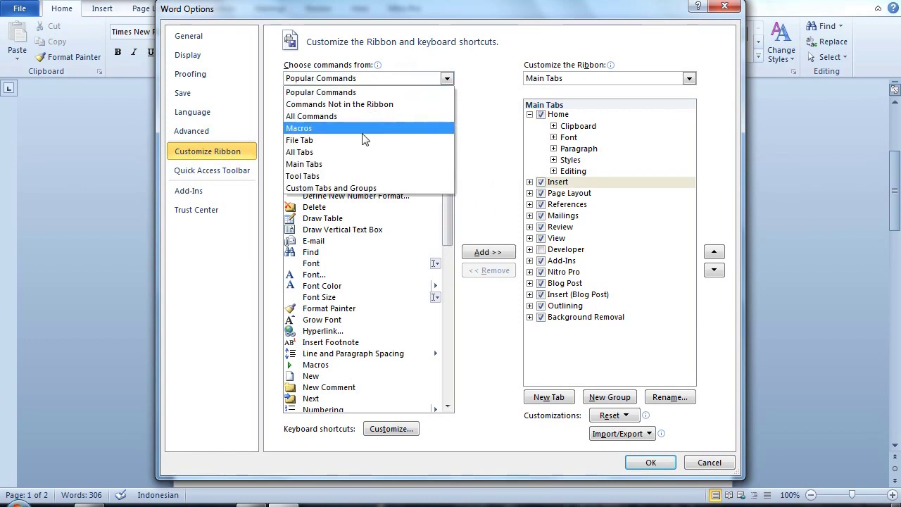
click(323, 154)
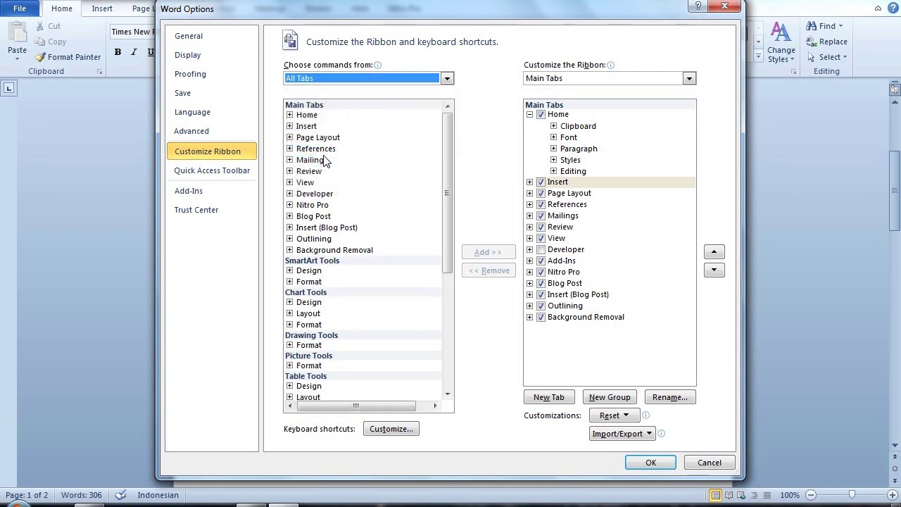
drag(446, 141, 435, 191)
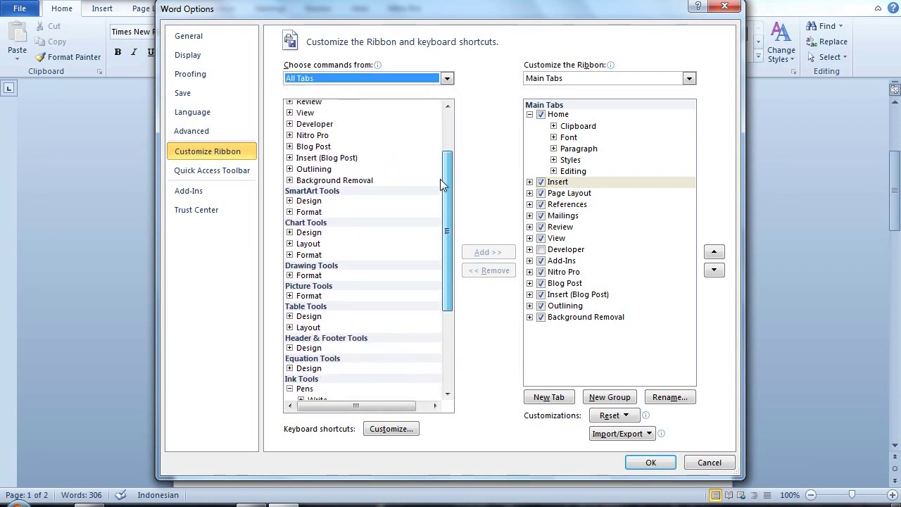
drag(435, 197, 438, 227)
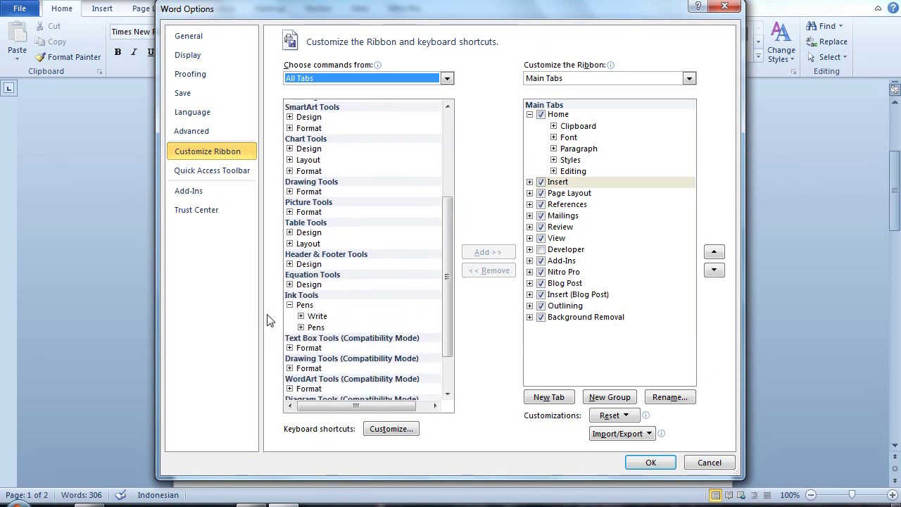
- Add the Ink Tools Pens group as a new Pens tab after Insert and apply
click(290, 305)
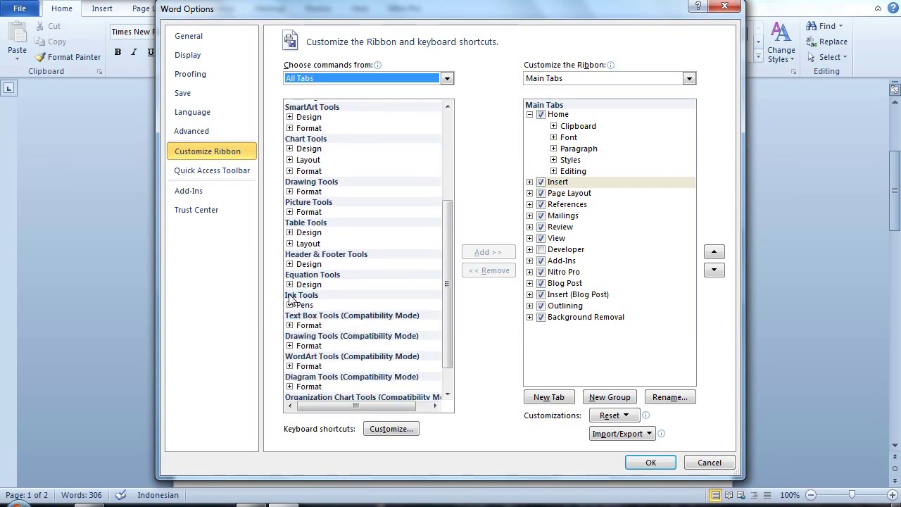
click(289, 305)
click(290, 304)
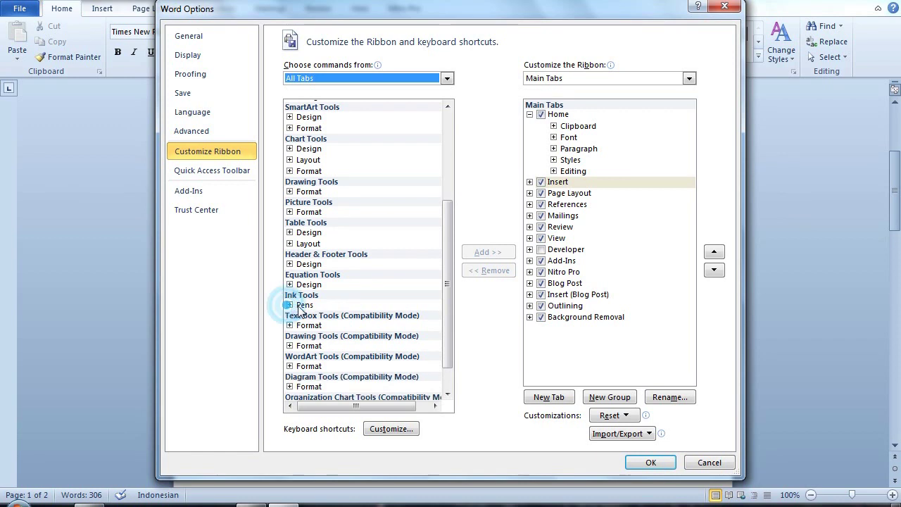
click(301, 306)
click(289, 304)
click(300, 316)
click(309, 373)
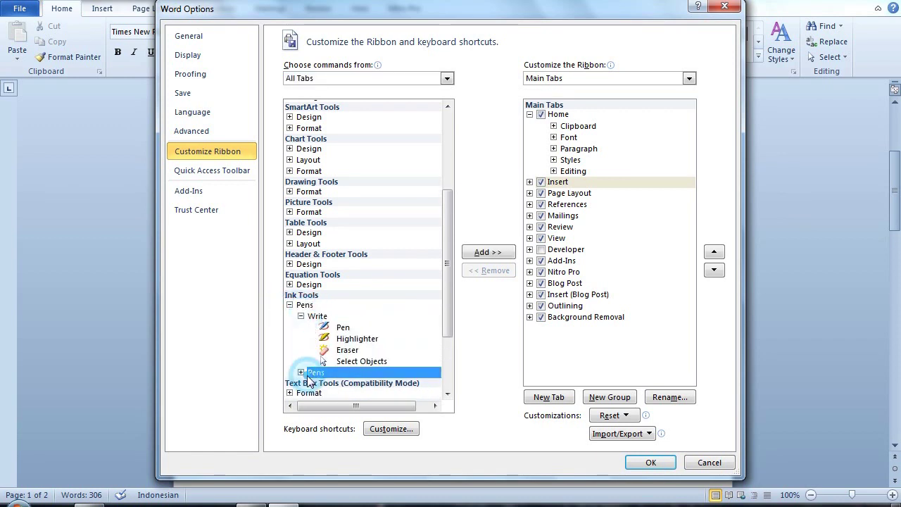
scroll(308, 366, down, 1)
click(300, 338)
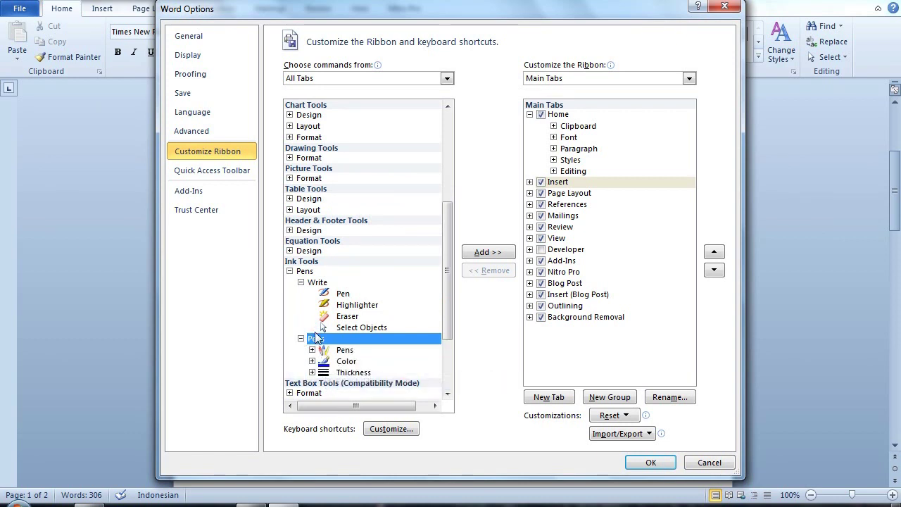
click(297, 273)
click(290, 271)
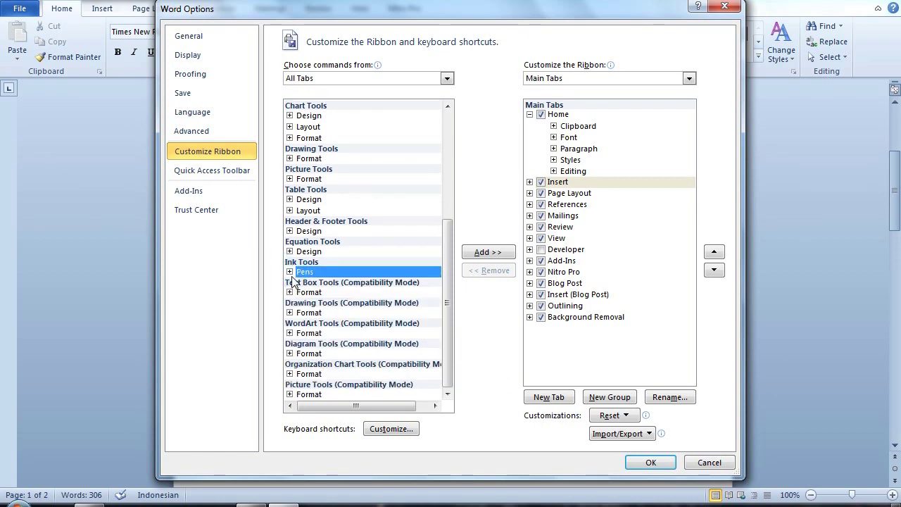
click(492, 253)
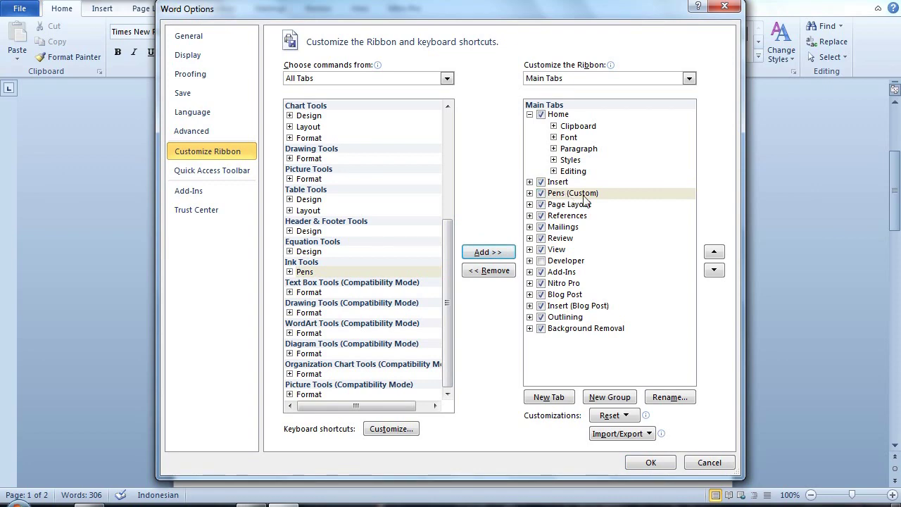
click(652, 462)
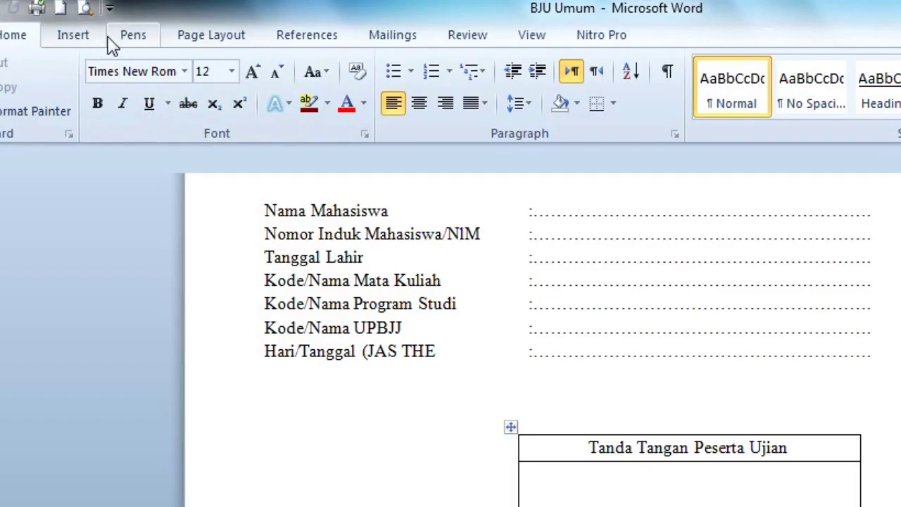
- Pick the black pen on the Pens tab with black colour, trying 1 pt then 3 pt thickness
click(133, 39)
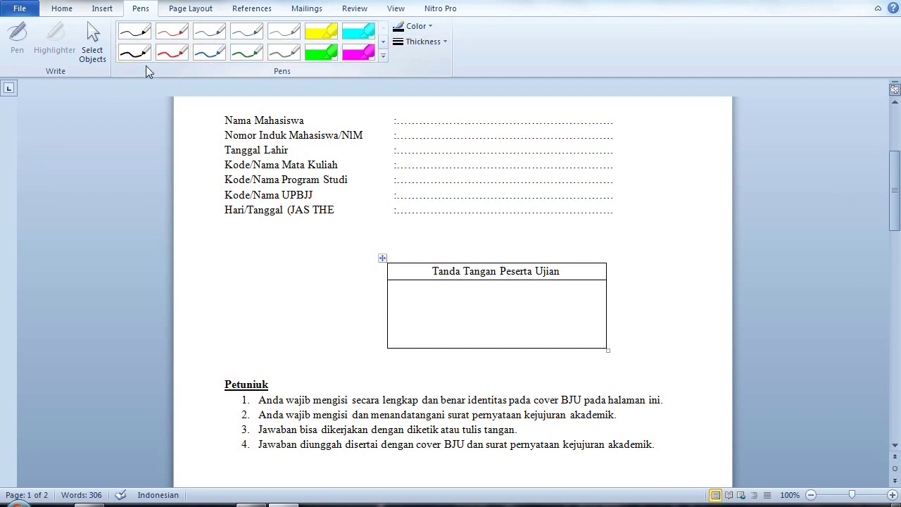
click(128, 38)
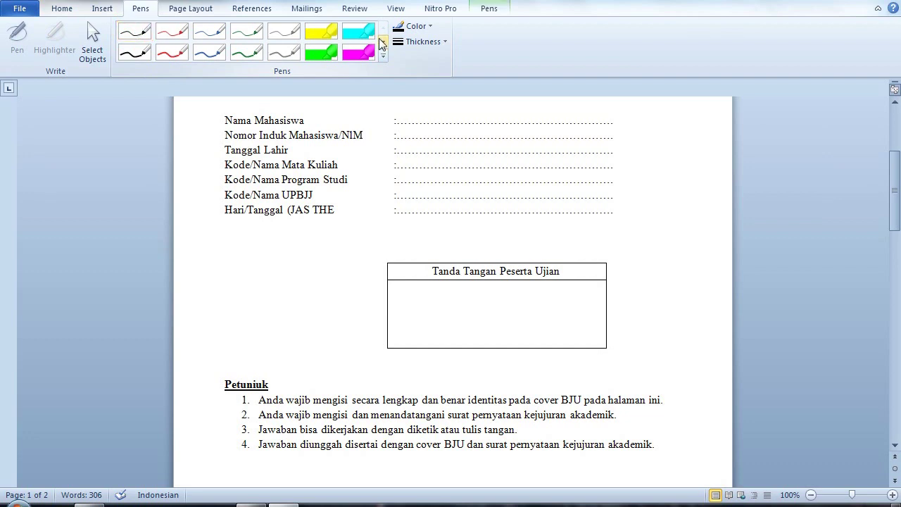
click(425, 28)
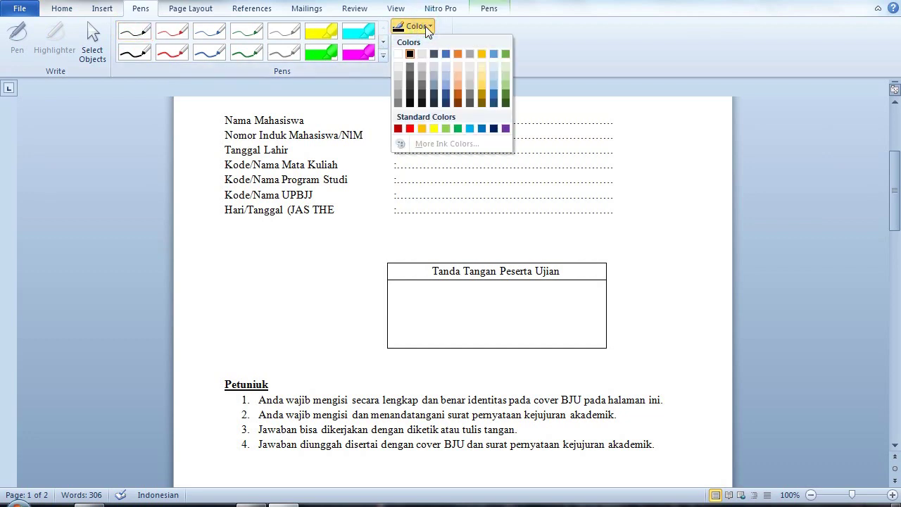
click(426, 28)
click(426, 28)
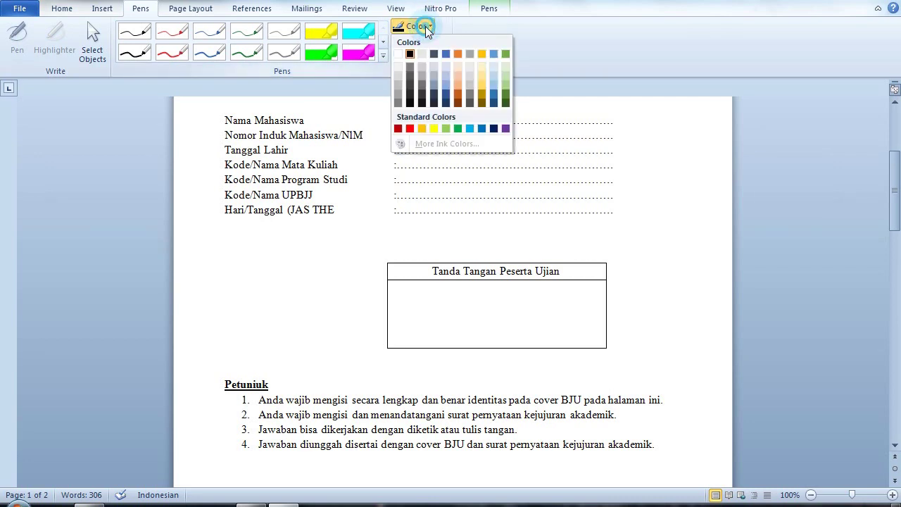
click(426, 29)
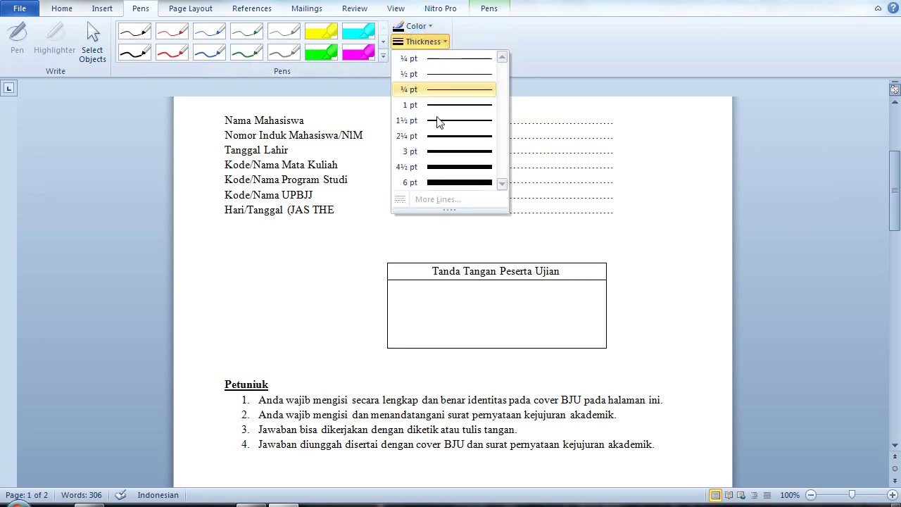
click(457, 105)
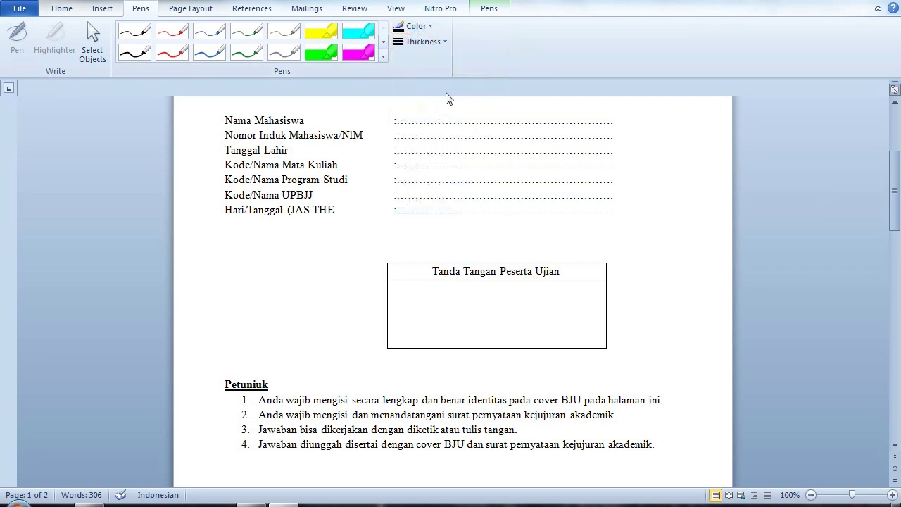
click(440, 43)
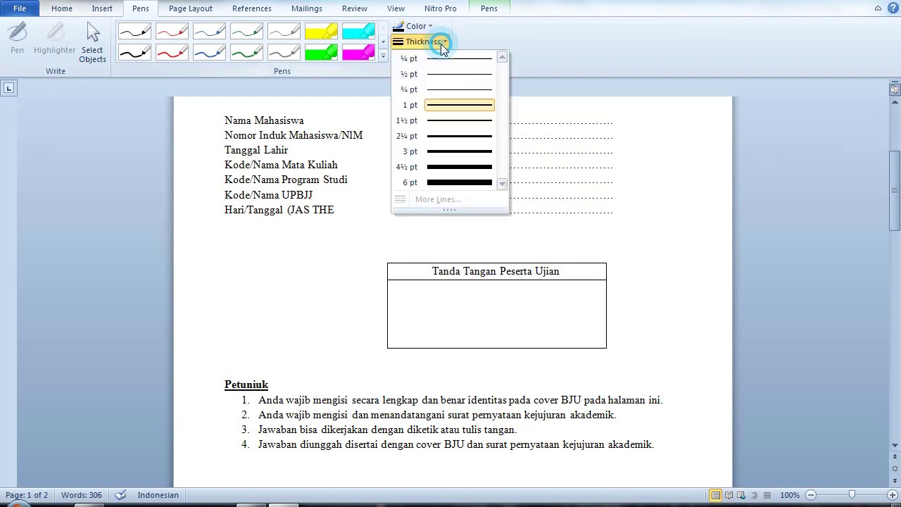
click(445, 152)
- Draw a trial stroke beside the signature box, then exit ink mode
drag(343, 209, 352, 300)
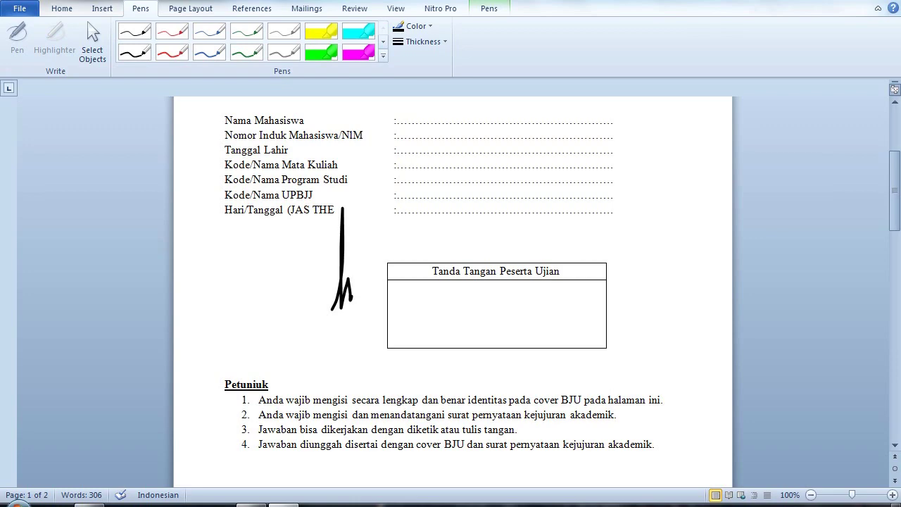
key(Escape)
scroll(463, 193, up, 8)
scroll(463, 200, up, 6)
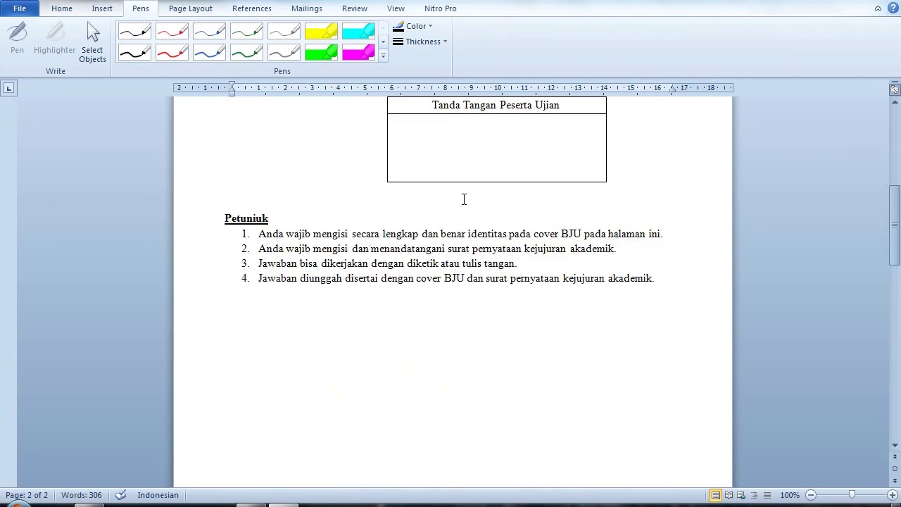
scroll(462, 197, up, 9)
- Reset a thinner thickness, keep black ink, and reselect the Black Pen (0.35 mm)
click(438, 46)
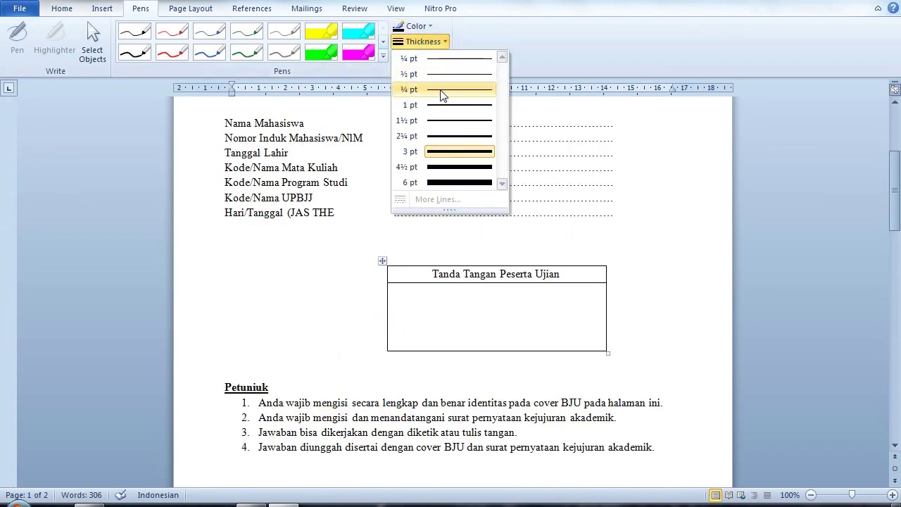
click(447, 105)
click(426, 28)
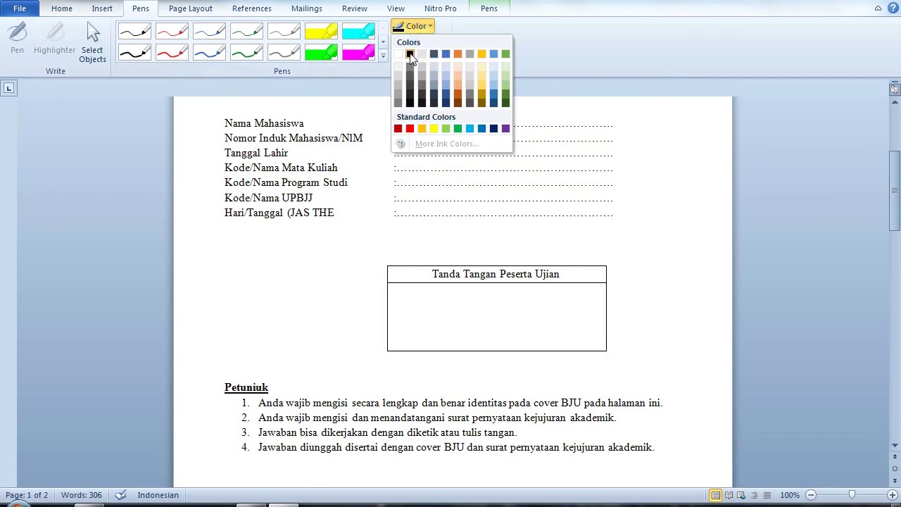
click(410, 54)
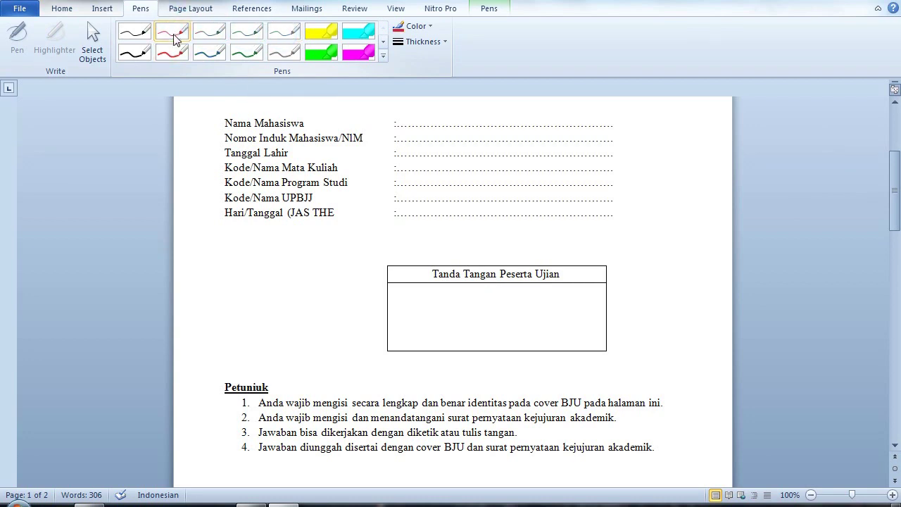
click(134, 31)
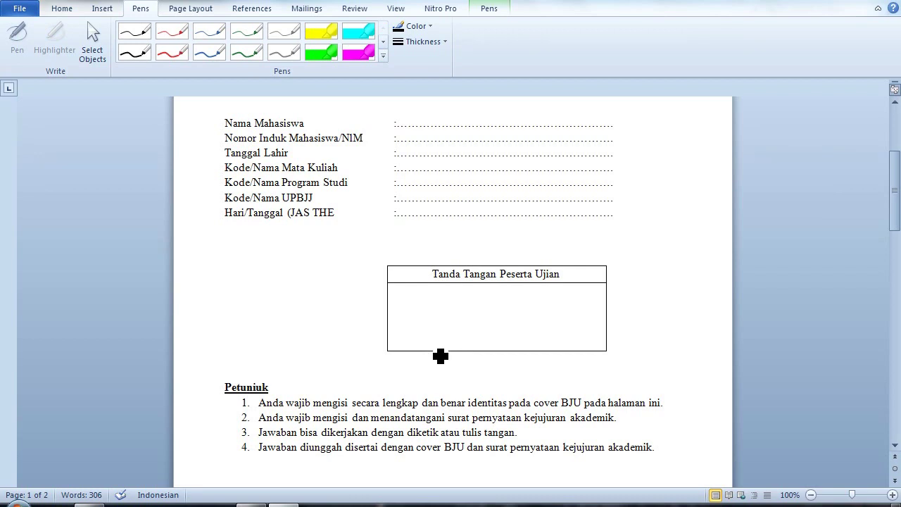
- Draw a signature inside the Tanda Tangan Peserta Ujian box on the cover page
scroll(440, 356, up, 1)
drag(421, 383, 480, 374)
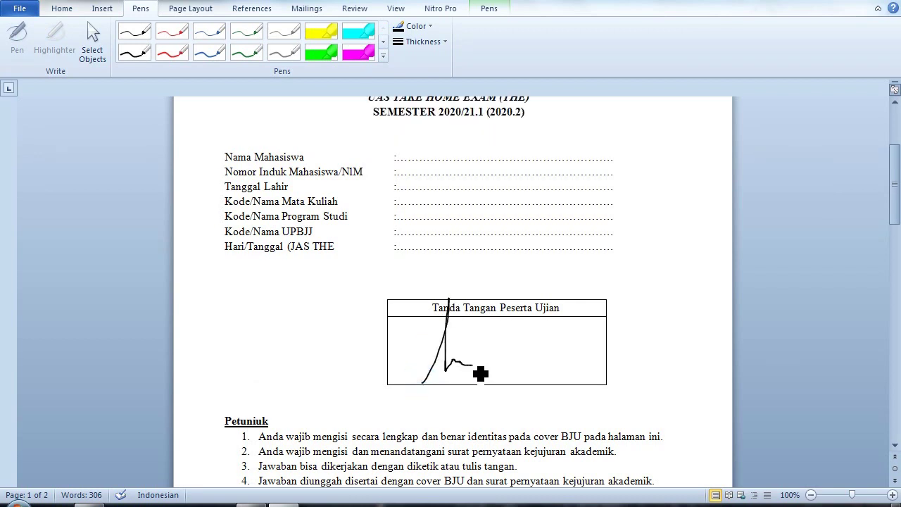
drag(417, 348, 500, 347)
drag(478, 319, 464, 394)
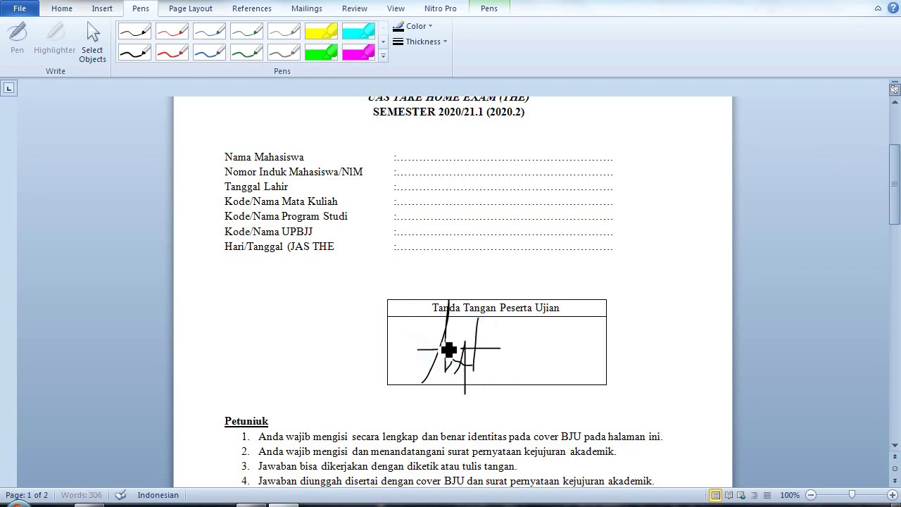
- Draw a second signature above Nama Mahasiswa on page 2
scroll(474, 366, down, 3)
scroll(474, 373, down, 6)
scroll(474, 382, down, 9)
scroll(474, 382, down, 9)
scroll(479, 382, down, 3)
drag(557, 403, 573, 352)
drag(572, 321, 592, 376)
drag(529, 365, 614, 384)
drag(597, 331, 603, 391)
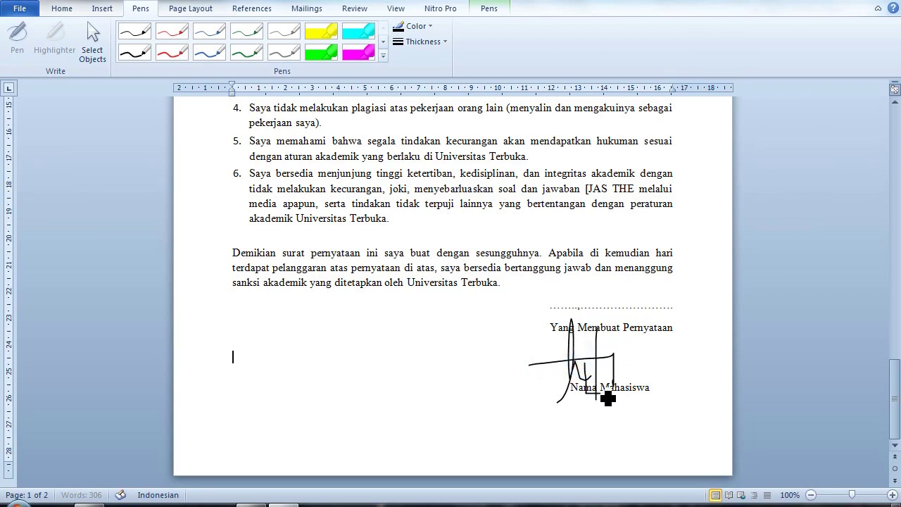
scroll(563, 371, up, 4)
scroll(556, 379, up, 3)
scroll(554, 381, up, 7)
scroll(547, 387, up, 3)
scroll(547, 388, up, 6)
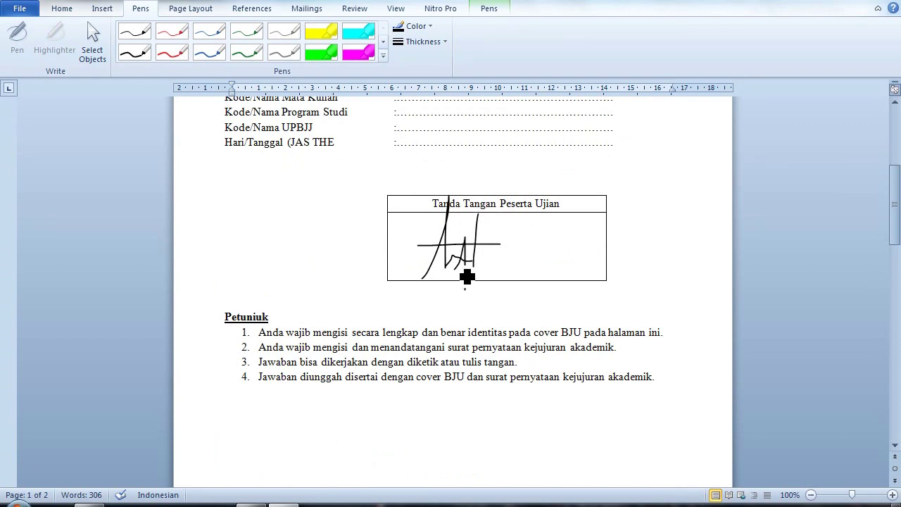
scroll(438, 261, up, 5)
scroll(440, 264, up, 3)
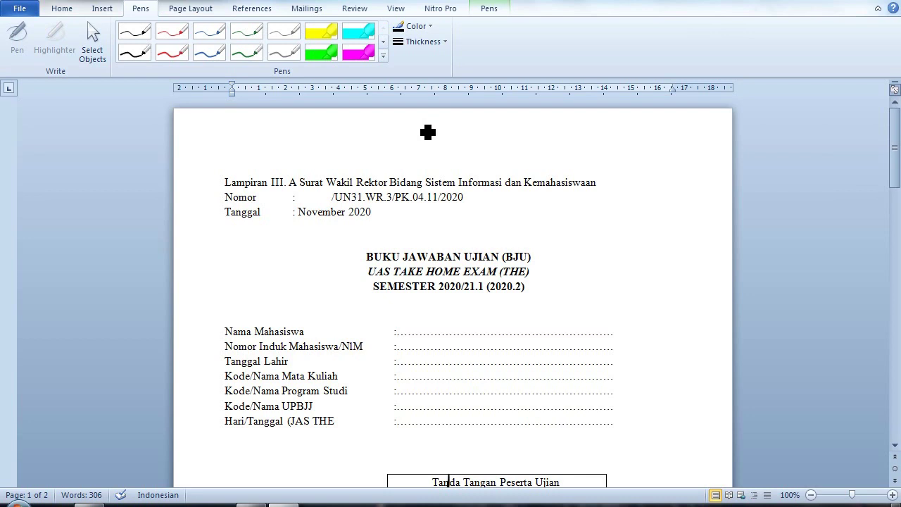
- Leave ink mode via the Insert and Home tabs, then show BJU Umum's Info page
scroll(427, 134, down, 5)
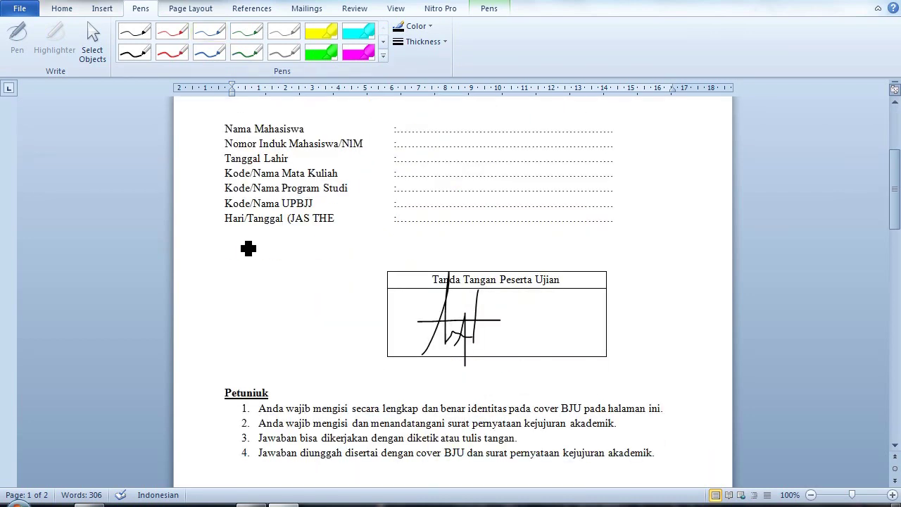
click(101, 8)
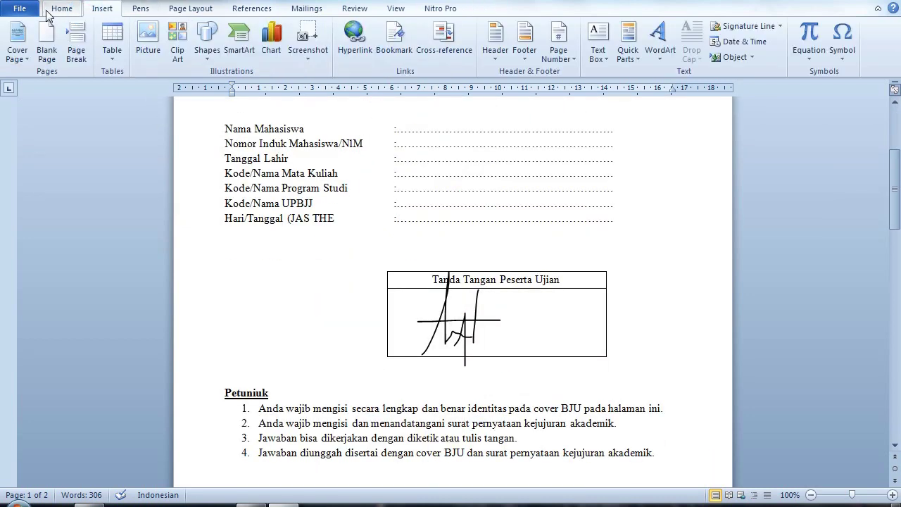
click(50, 10)
scroll(319, 262, up, 5)
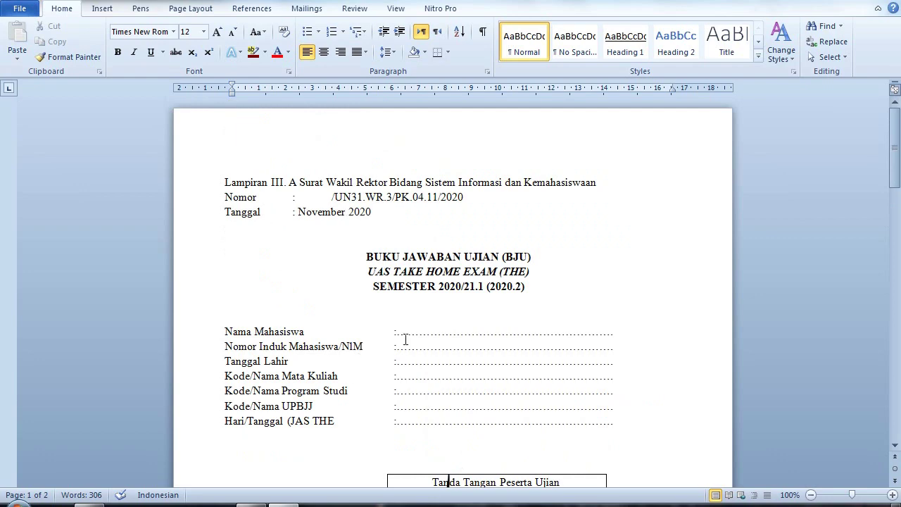
scroll(366, 282, down, 6)
scroll(370, 320, down, 5)
scroll(366, 338, down, 8)
scroll(371, 354, up, 5)
scroll(371, 356, up, 5)
scroll(371, 356, up, 4)
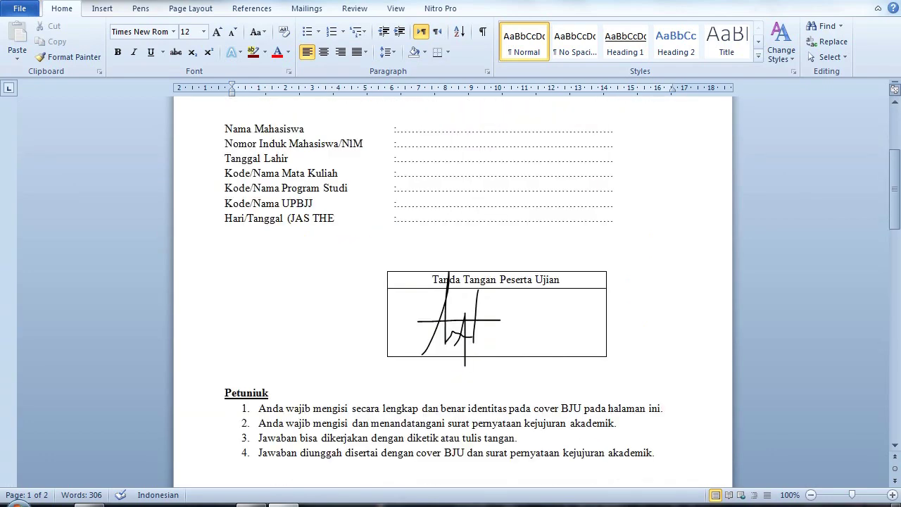
click(35, 8)
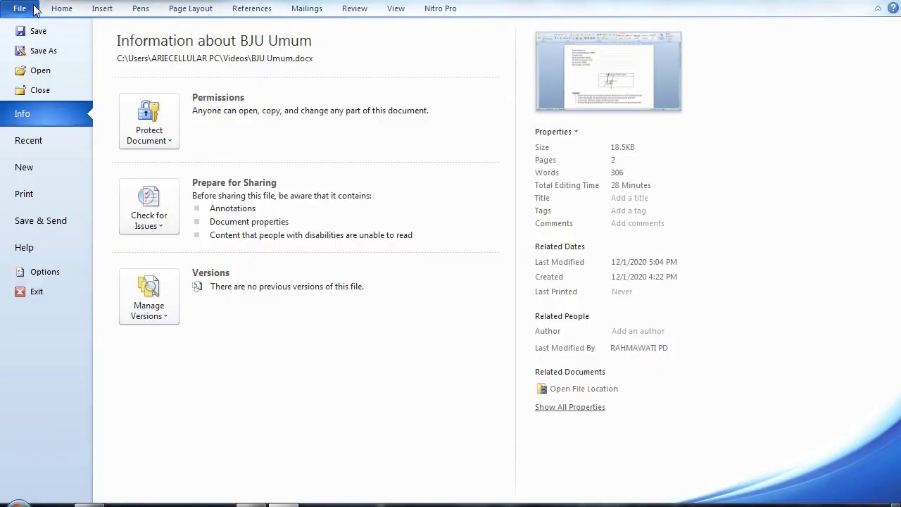
- Save the signed cover as a PDF named BJU Umum in the Documents library
click(42, 51)
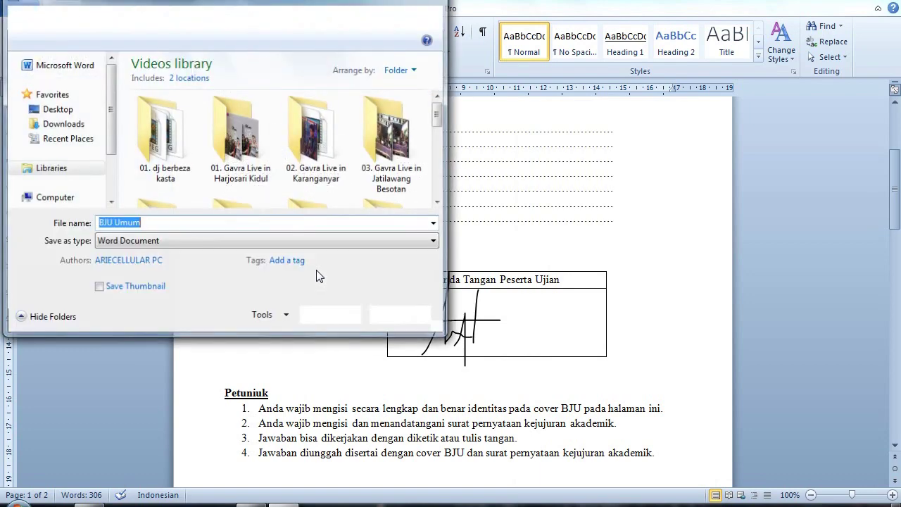
click(77, 176)
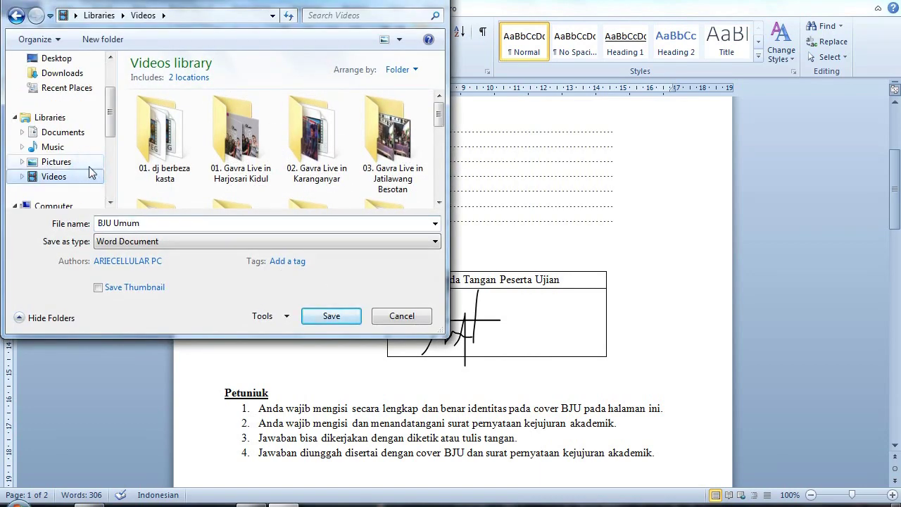
click(87, 147)
click(82, 133)
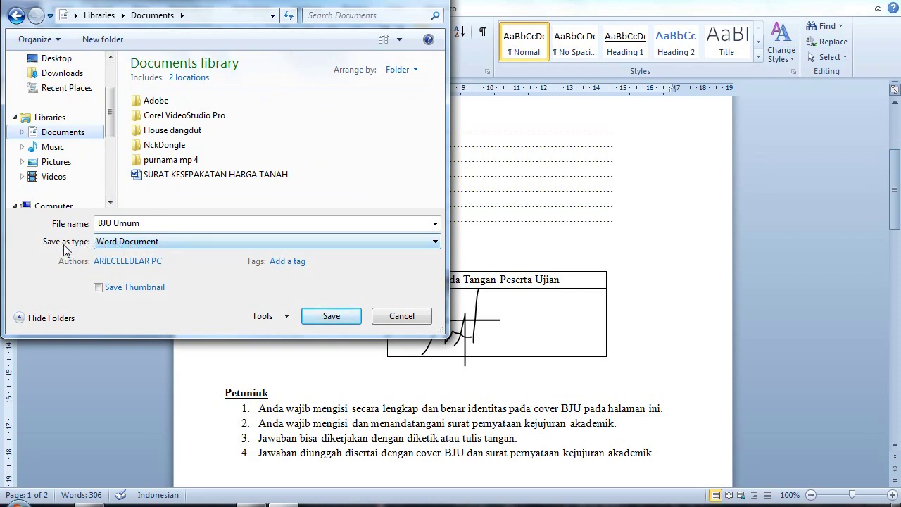
click(127, 244)
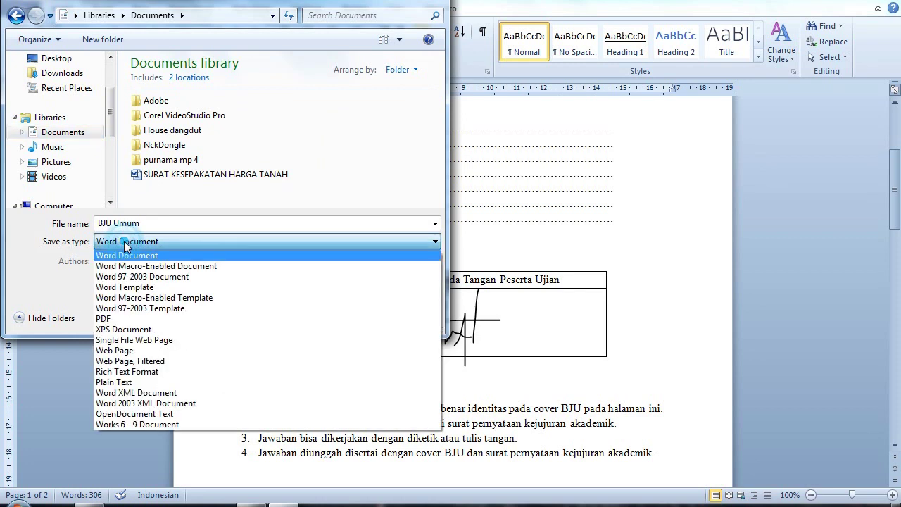
click(124, 321)
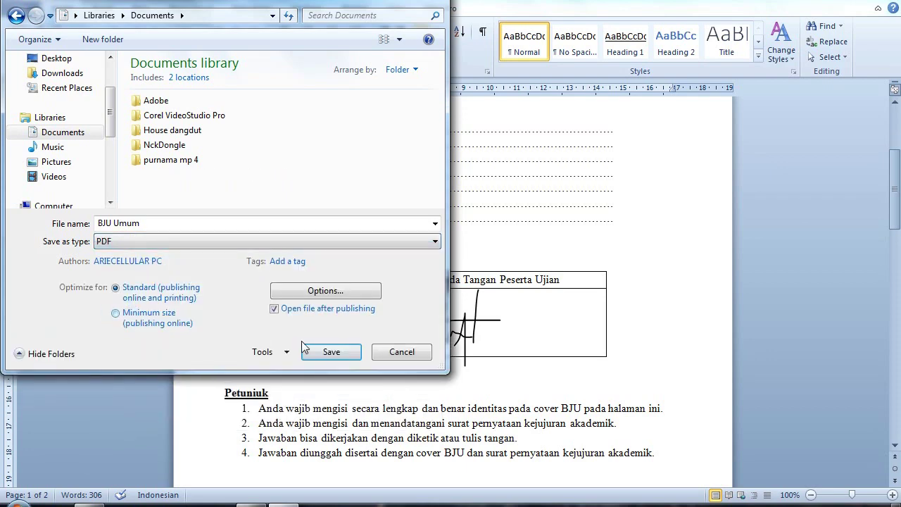
click(328, 353)
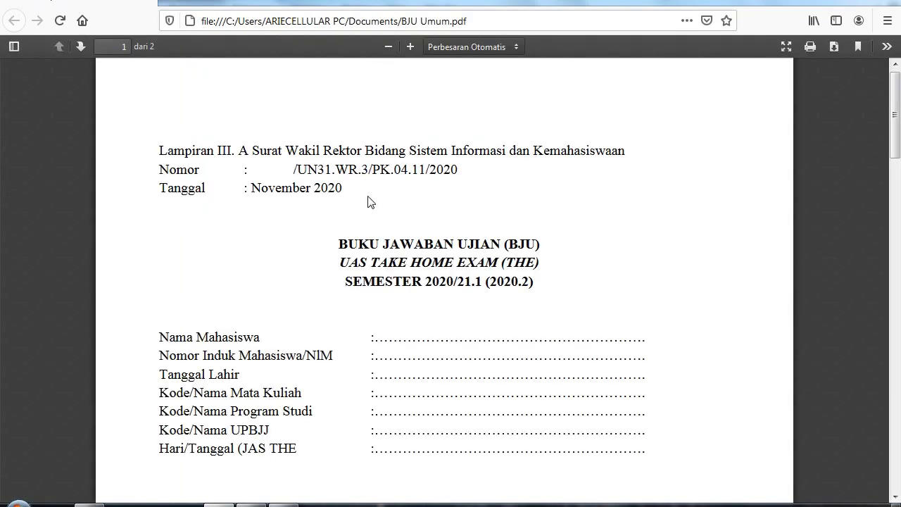
- Scroll the BJU Umum PDF to check the signature, close Firefox, then close Word's document
scroll(368, 215, down, 6)
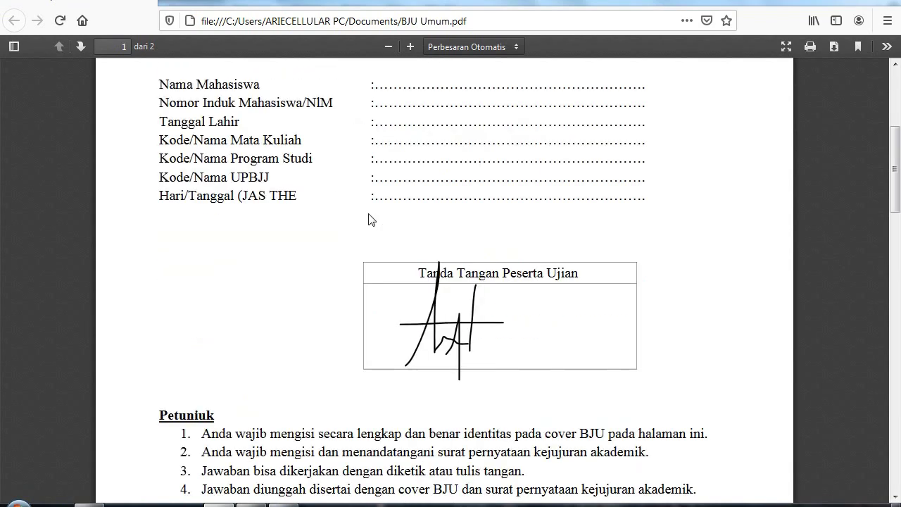
scroll(469, 221, up, 2)
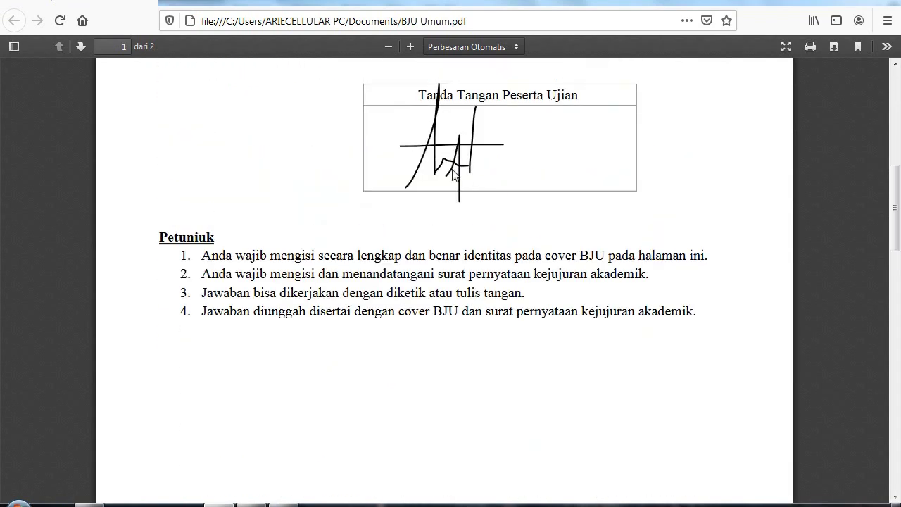
click(880, 4)
click(881, 4)
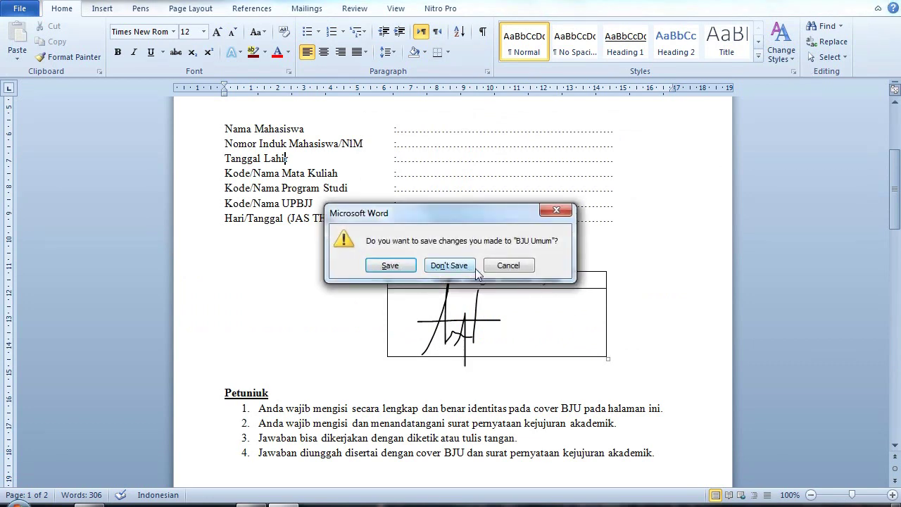
- Discard changes to BJU Umum and open BJU Umum.pdf from Documents in Adobe Acrobat Reader DC
click(451, 268)
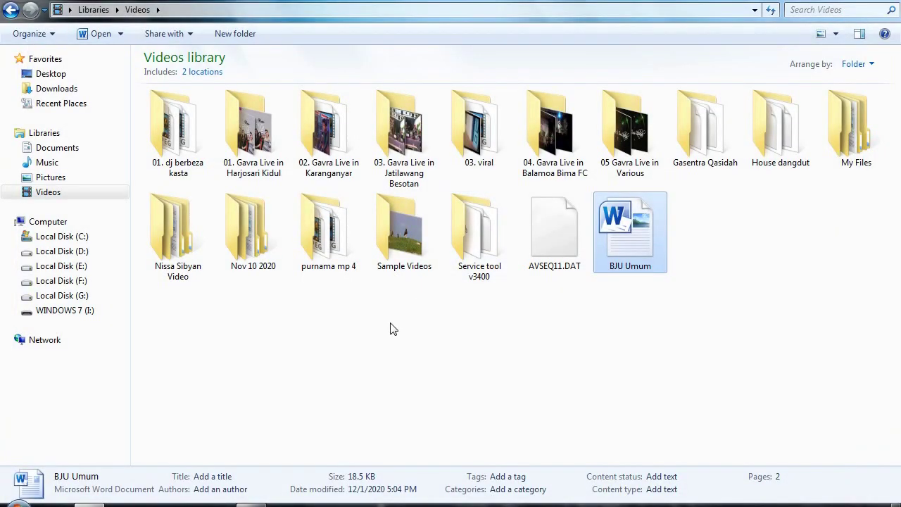
click(71, 157)
click(181, 184)
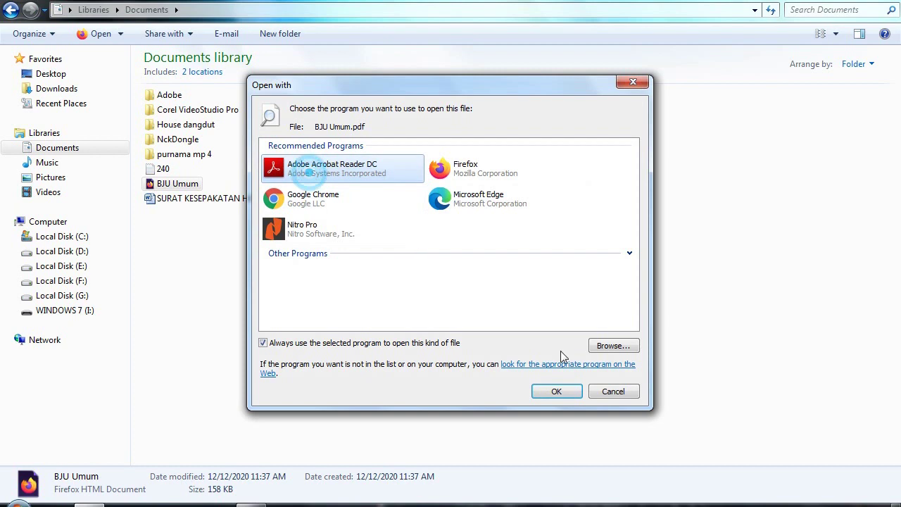
click(561, 394)
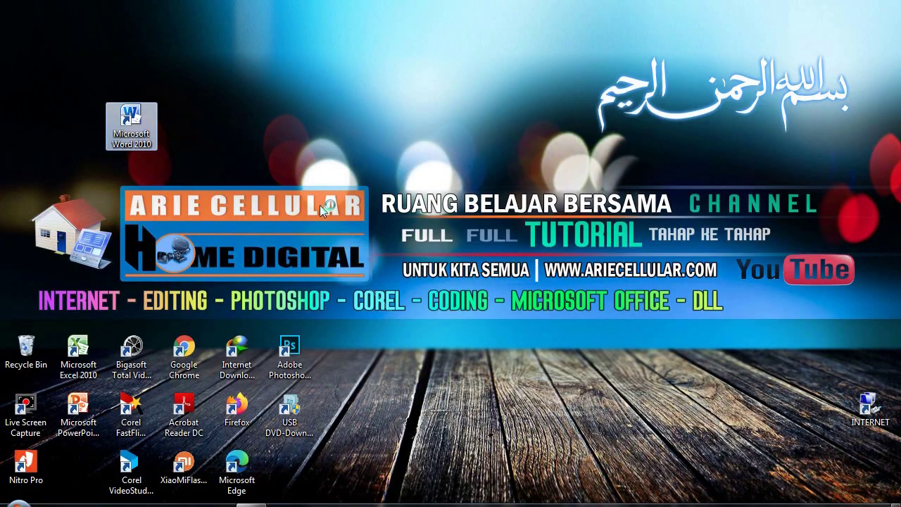
- Launch Word 2010, move its shortcut to the lower icon row, and bring the ink support article forward
double_click(131, 118)
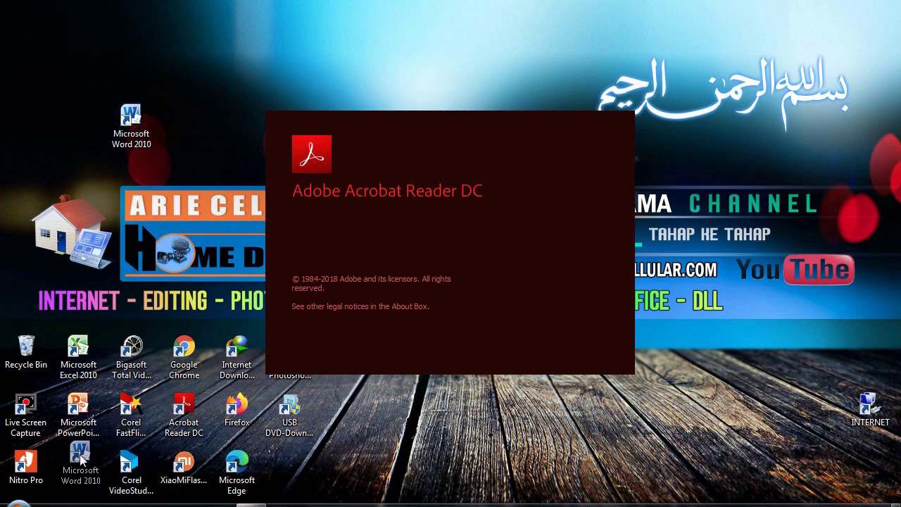
drag(79, 496, 78, 479)
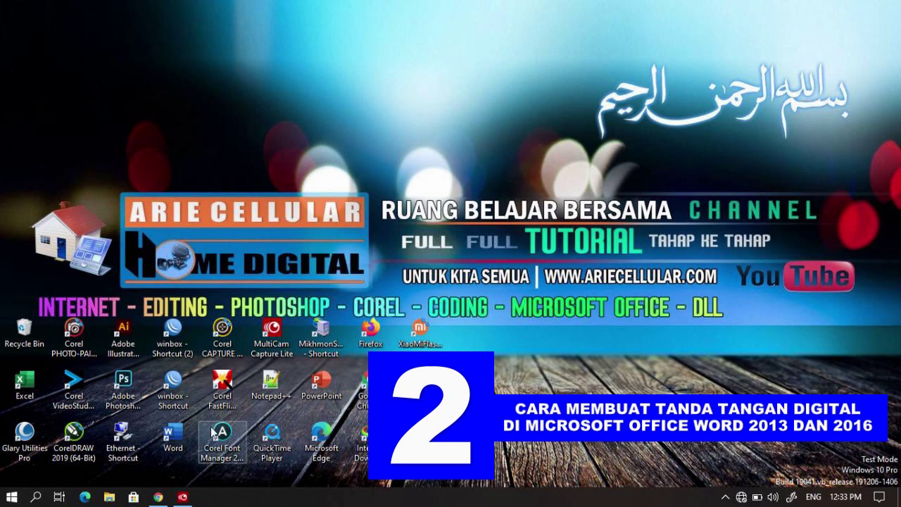
click(166, 500)
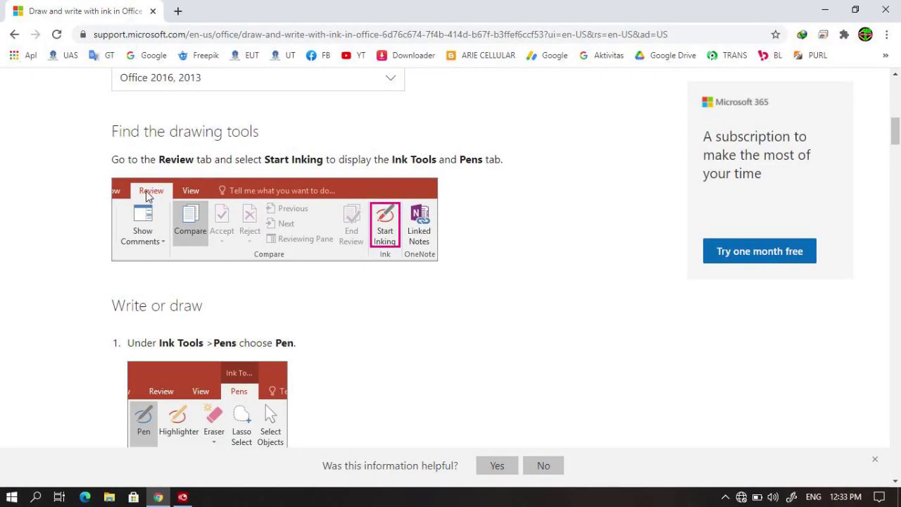
- Read through the ink article's Pens steps, then minimise Chrome to the desktop
scroll(190, 211, down, 1)
scroll(191, 211, up, 1)
scroll(387, 235, down, 1)
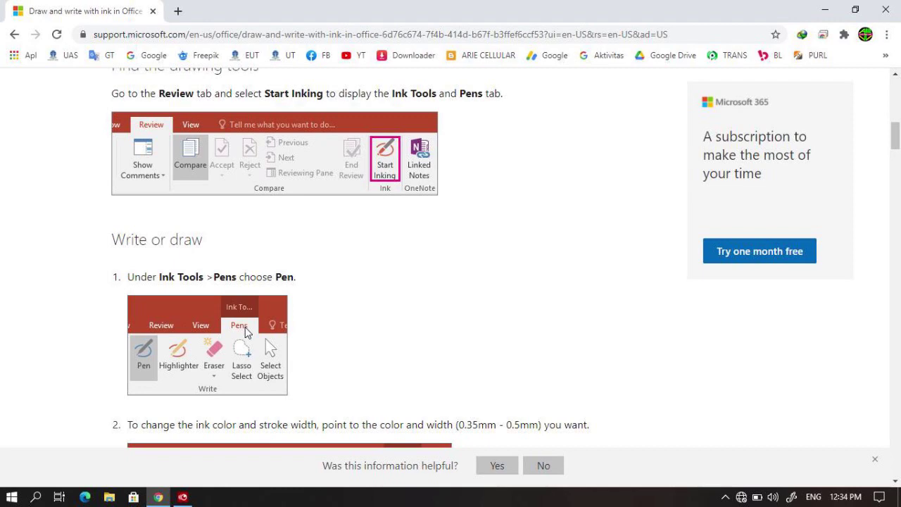
scroll(141, 362, down, 1)
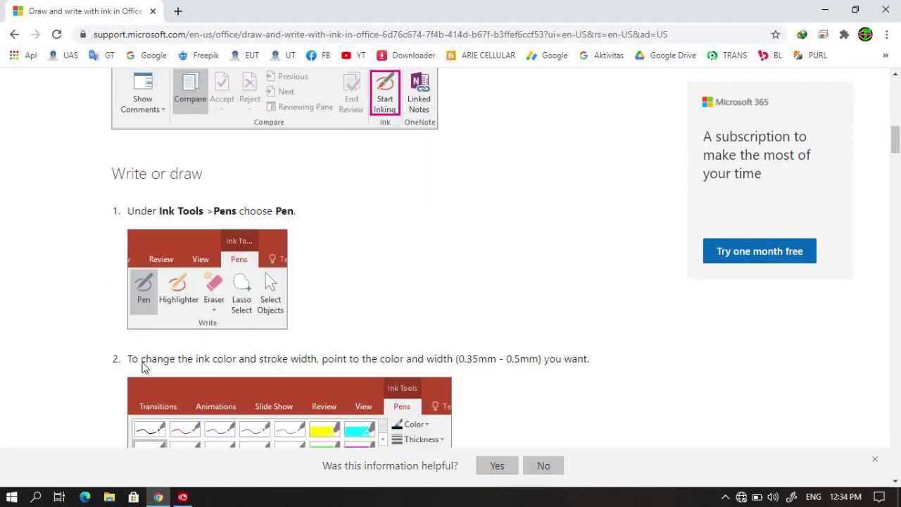
scroll(142, 352, down, 2)
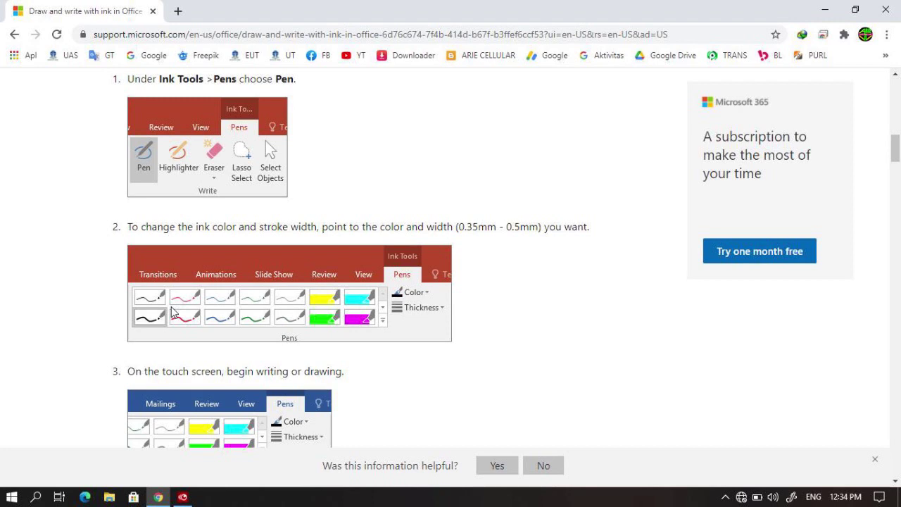
scroll(171, 312, down, 1)
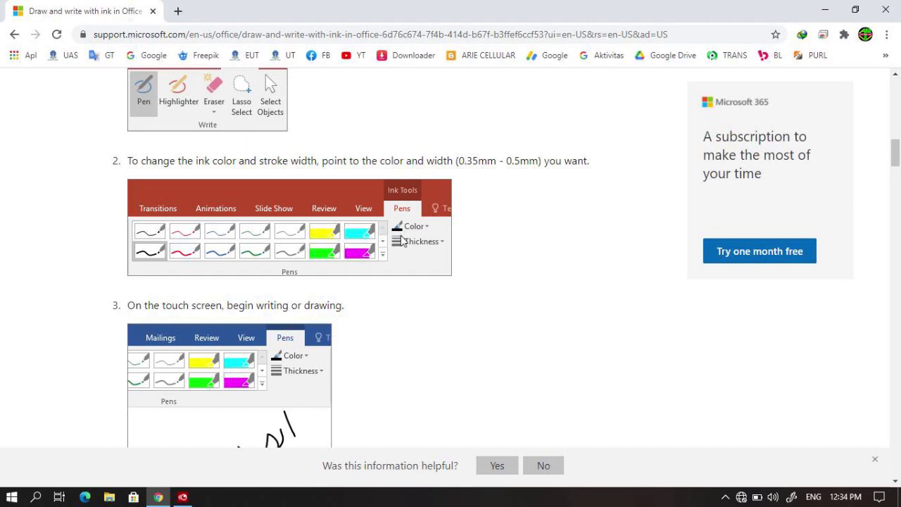
scroll(308, 272, down, 2)
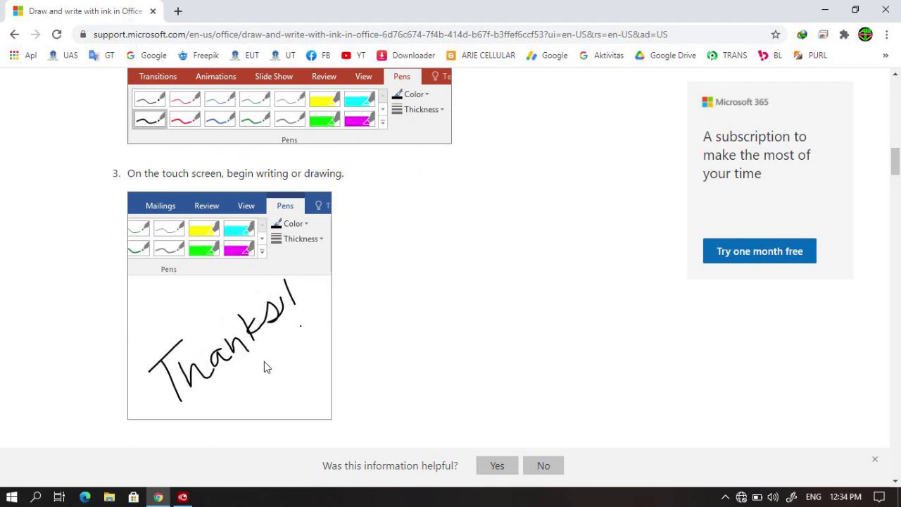
scroll(246, 363, down, 1)
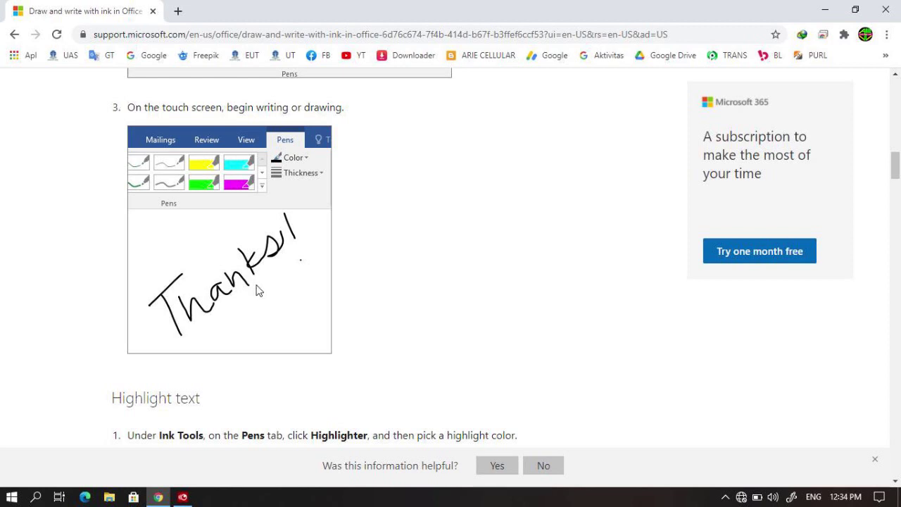
click(226, 258)
click(817, 17)
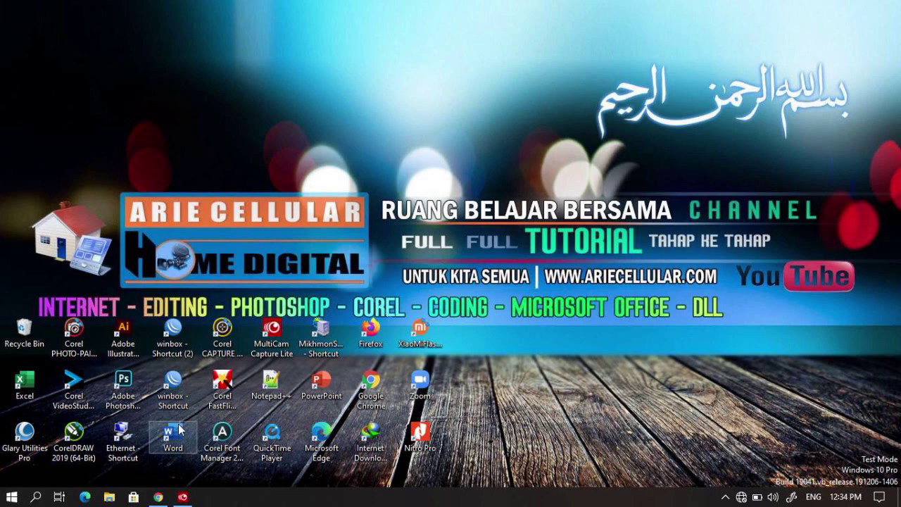
- Move the Word shortcut just above the banner and launch Word 2019 from it
drag(173, 433, 208, 22)
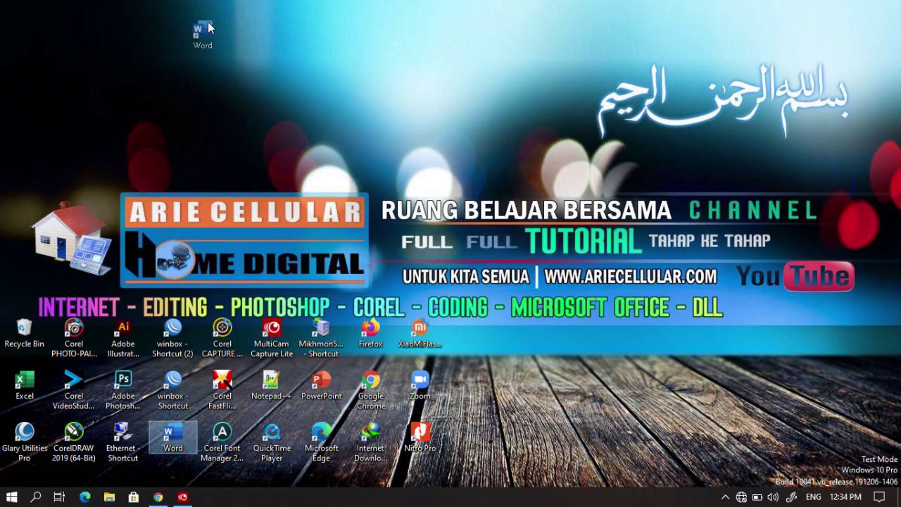
drag(241, 144, 244, 161)
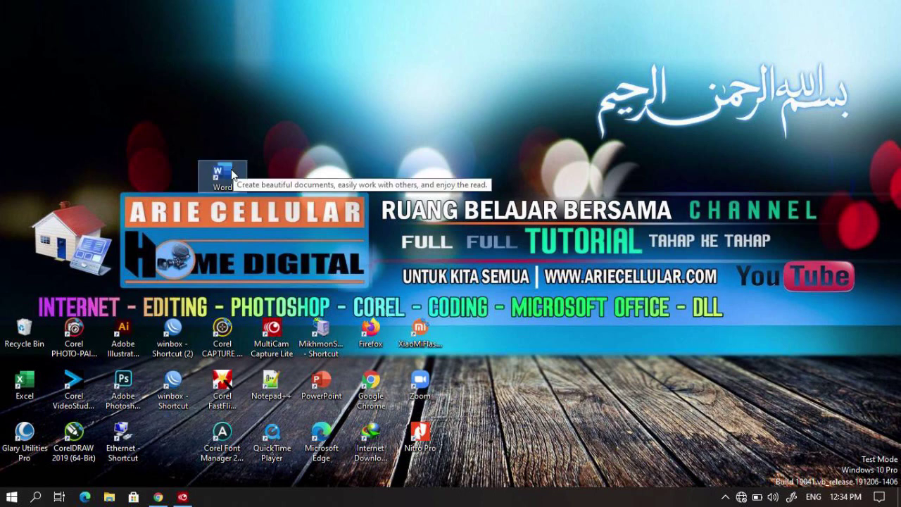
double_click(231, 173)
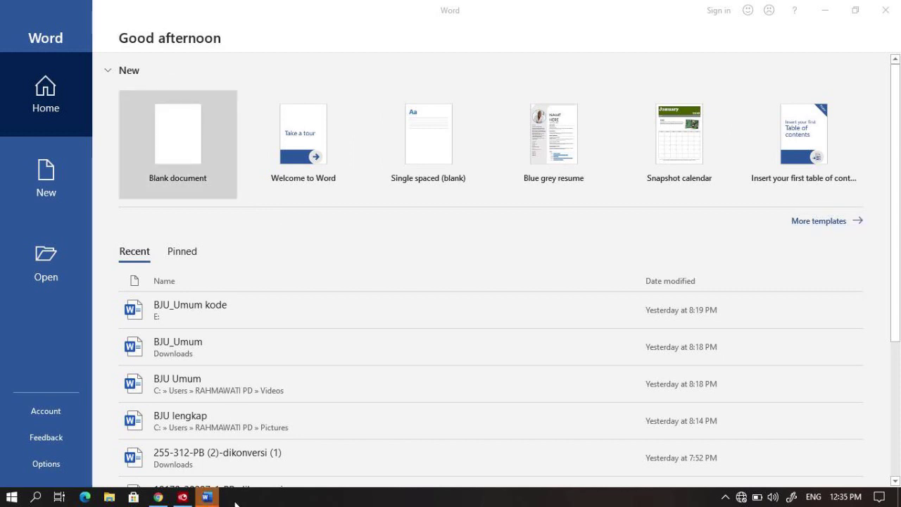
- Open the BJU_Umum document from the recent files list
click(191, 116)
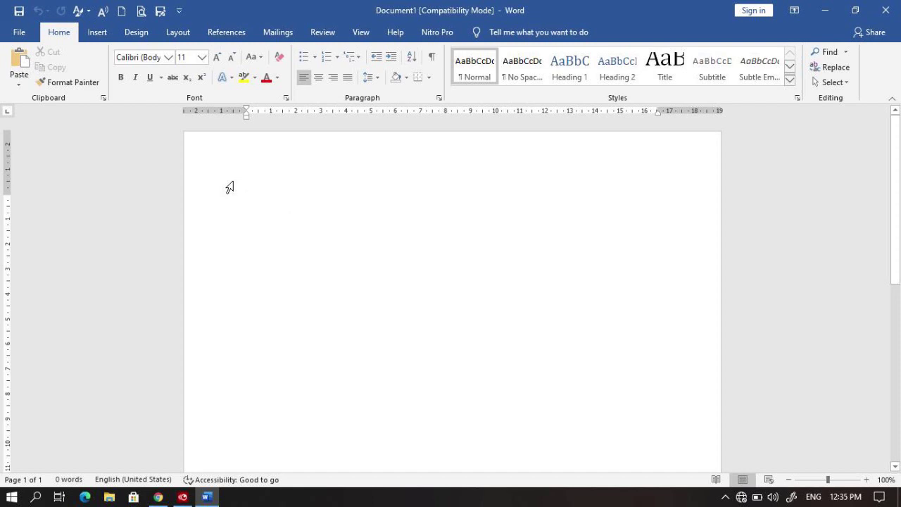
click(10, 31)
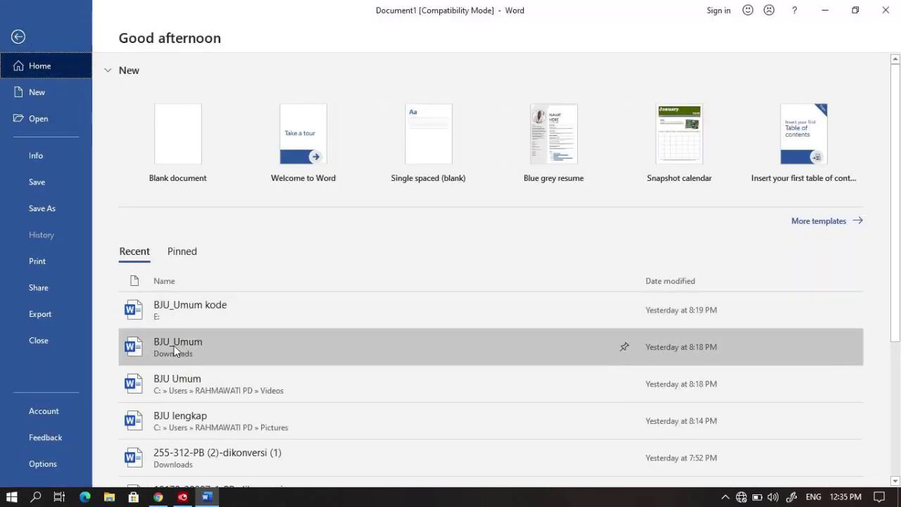
click(177, 352)
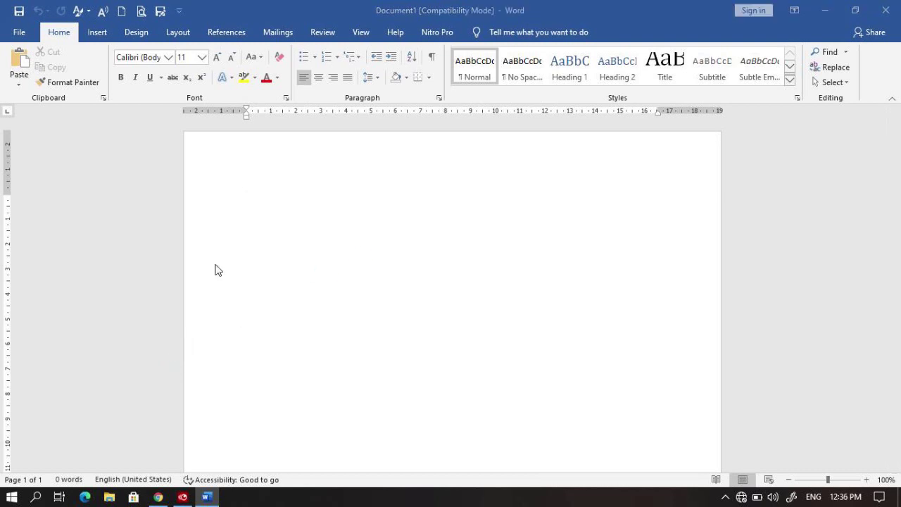
- Click into the empty Tanda Tangan Peserta Ujian box and scroll through both pages
scroll(423, 227, down, 2)
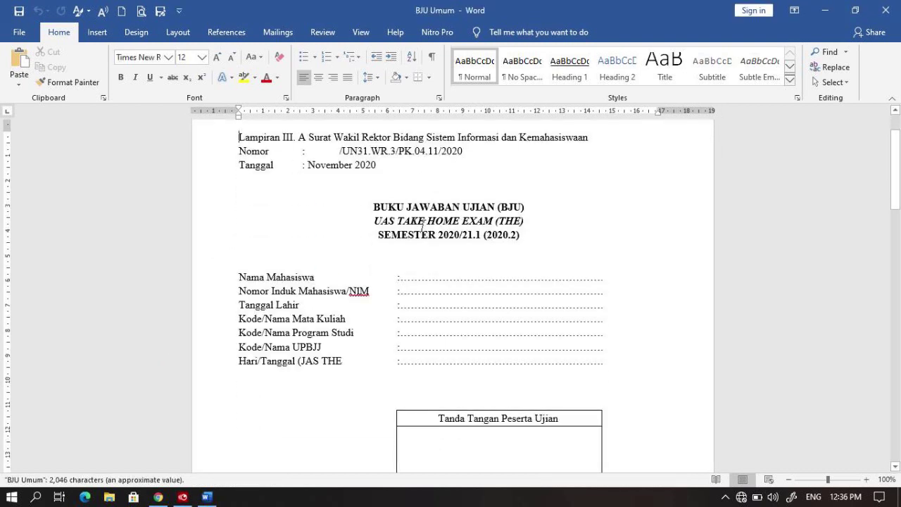
scroll(404, 213, down, 4)
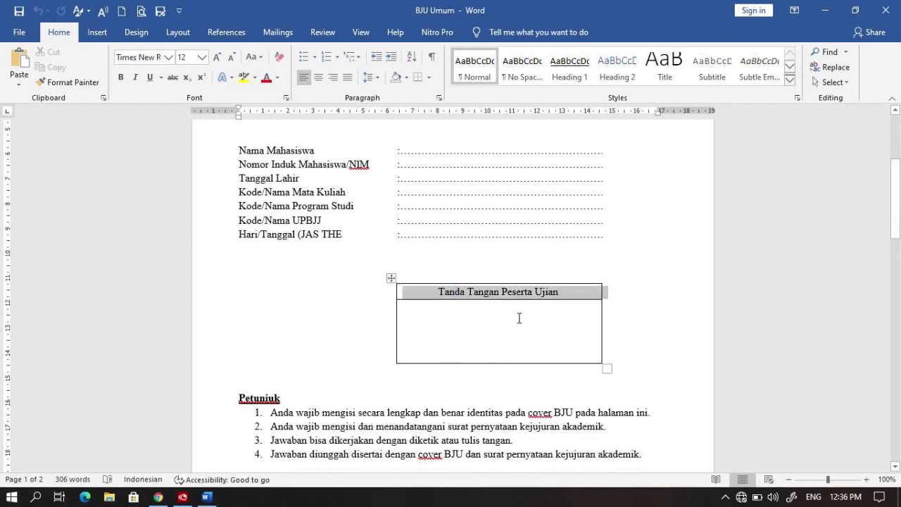
click(501, 316)
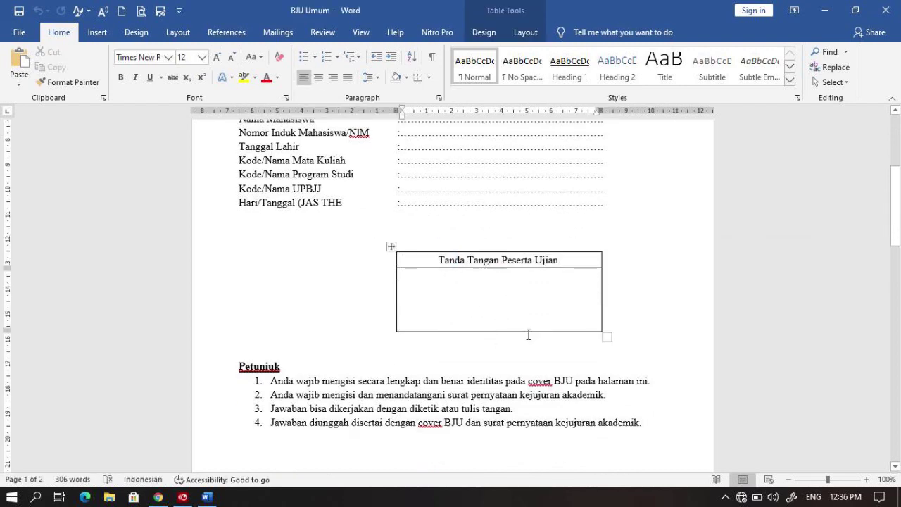
scroll(526, 338, down, 10)
scroll(526, 342, down, 4)
scroll(583, 342, down, 3)
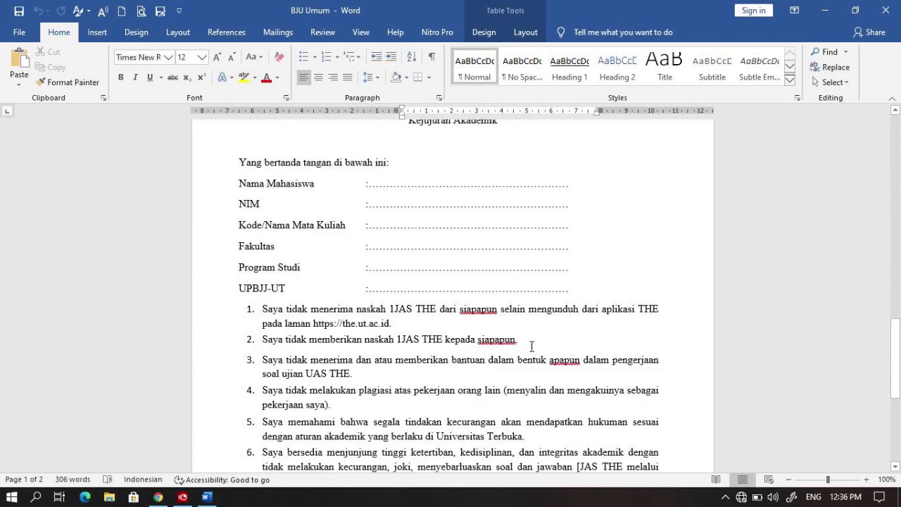
scroll(583, 342, down, 6)
scroll(599, 316, down, 3)
scroll(581, 343, up, 7)
scroll(426, 280, up, 4)
scroll(428, 279, up, 6)
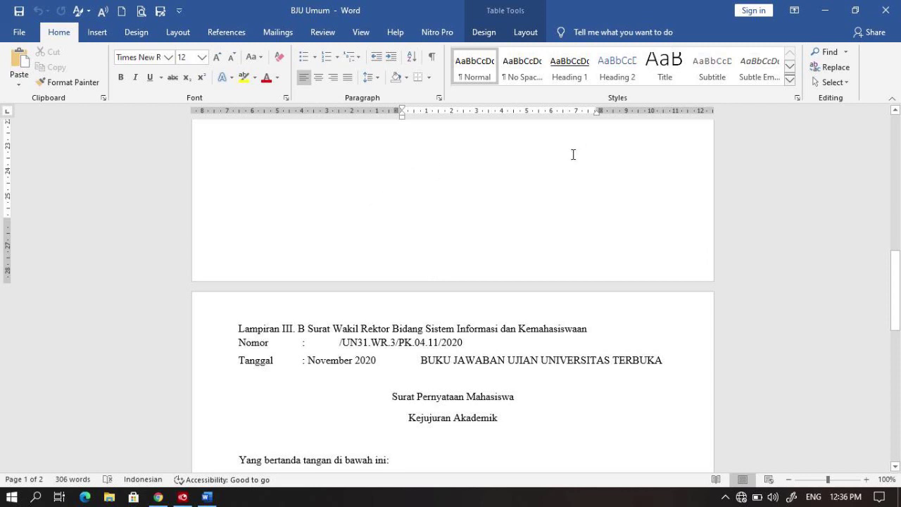
scroll(644, 387, up, 2)
scroll(642, 391, up, 3)
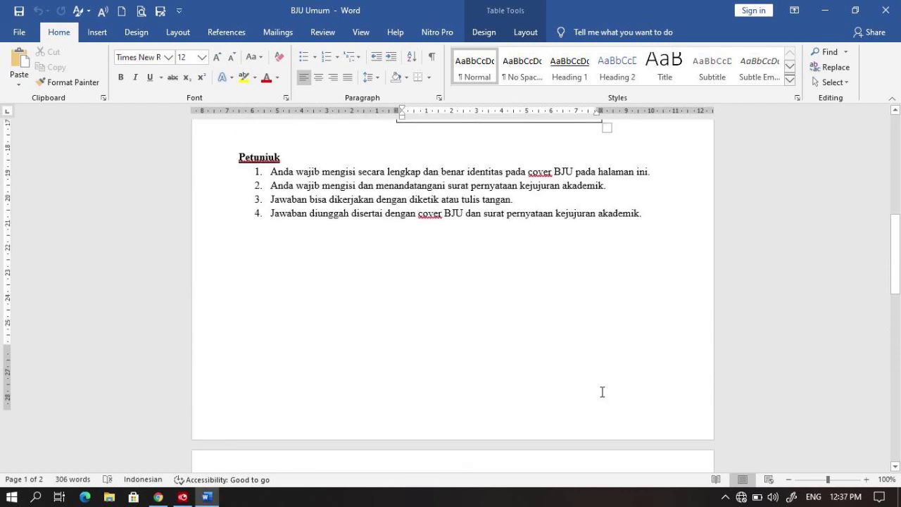
scroll(599, 392, down, 1)
scroll(491, 200, up, 3)
scroll(476, 197, up, 2)
scroll(469, 212, down, 4)
scroll(469, 211, up, 5)
scroll(458, 207, up, 1)
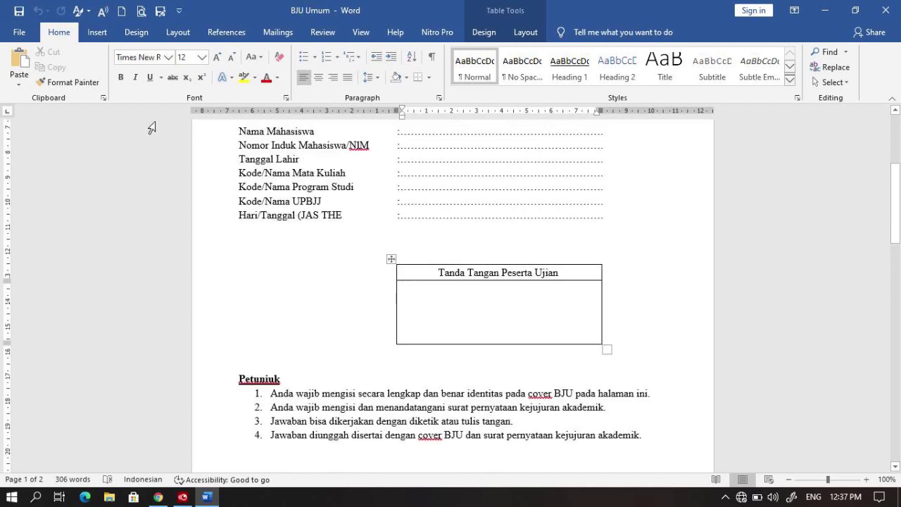
- Tick the Draw tab under Main Tabs in Word Options' Customize Ribbon and apply it
click(23, 33)
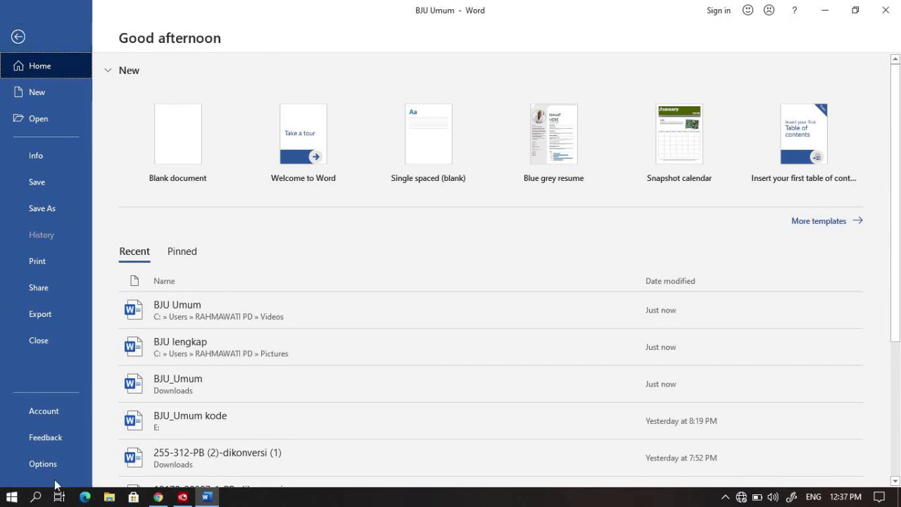
click(32, 463)
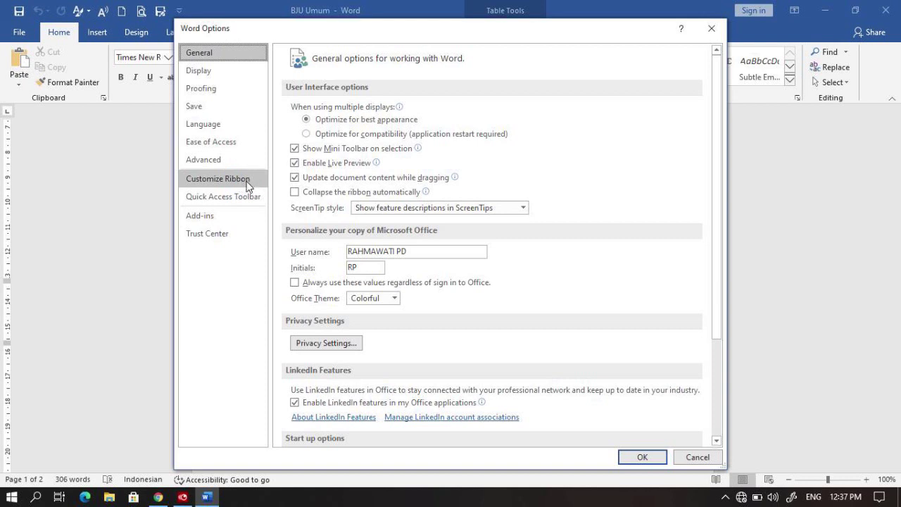
click(232, 179)
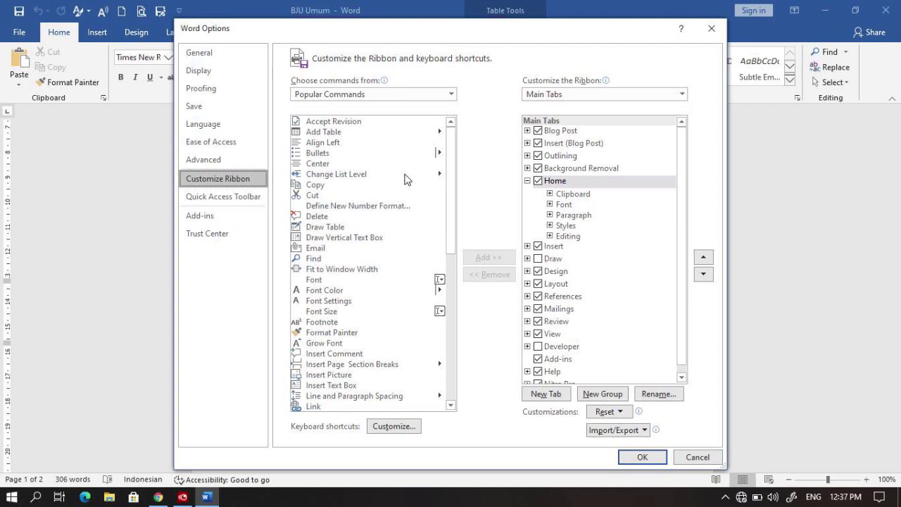
click(538, 258)
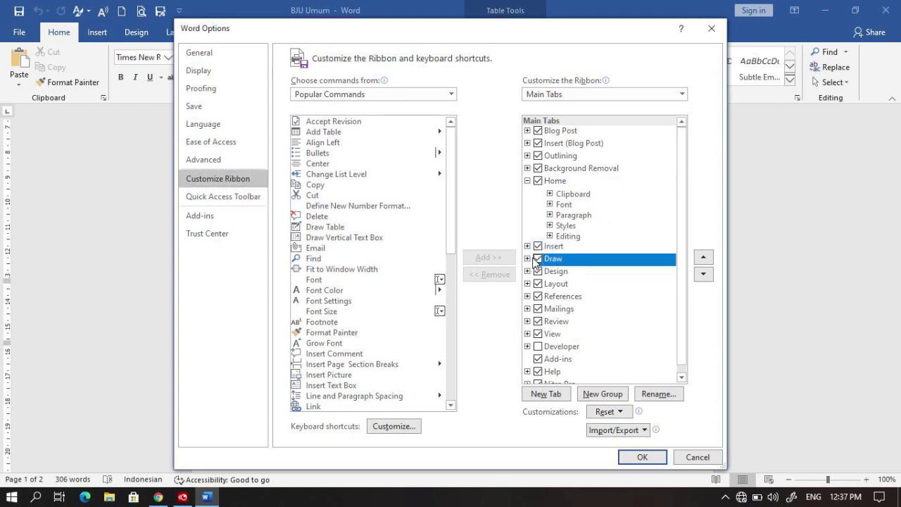
click(527, 258)
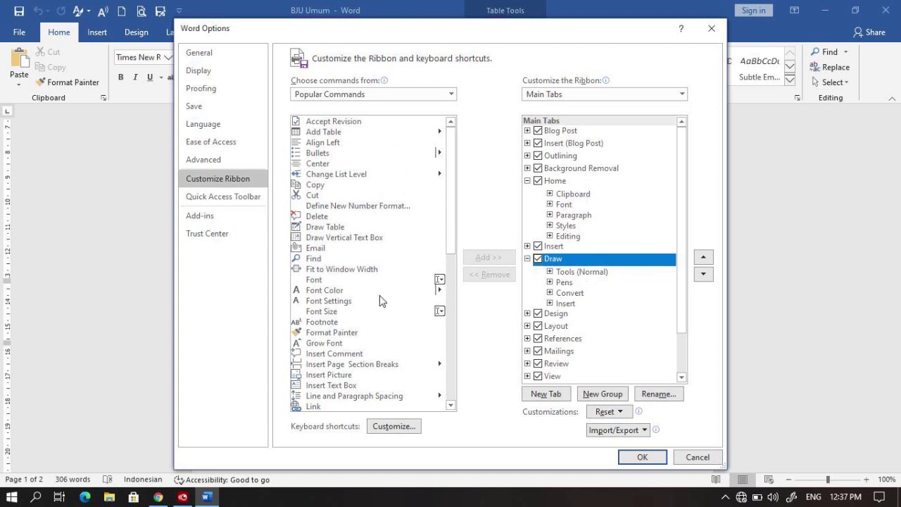
drag(451, 186, 453, 137)
click(418, 94)
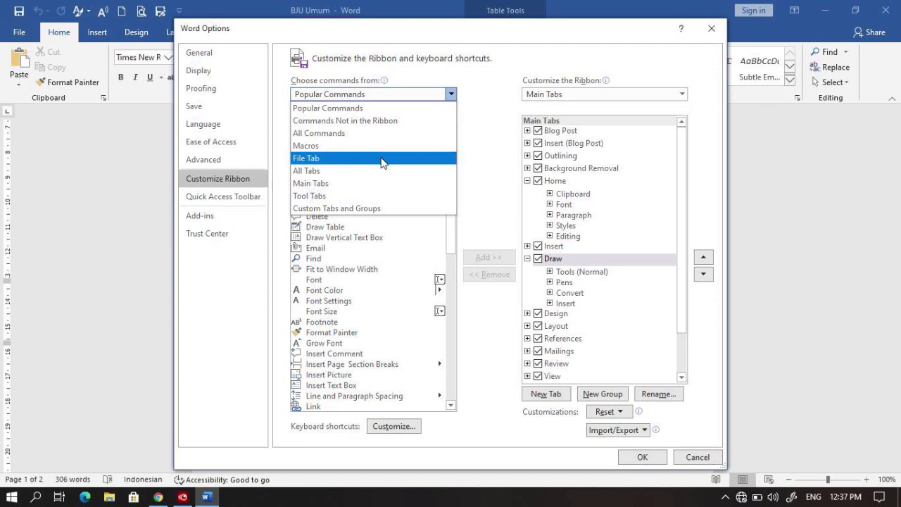
click(387, 171)
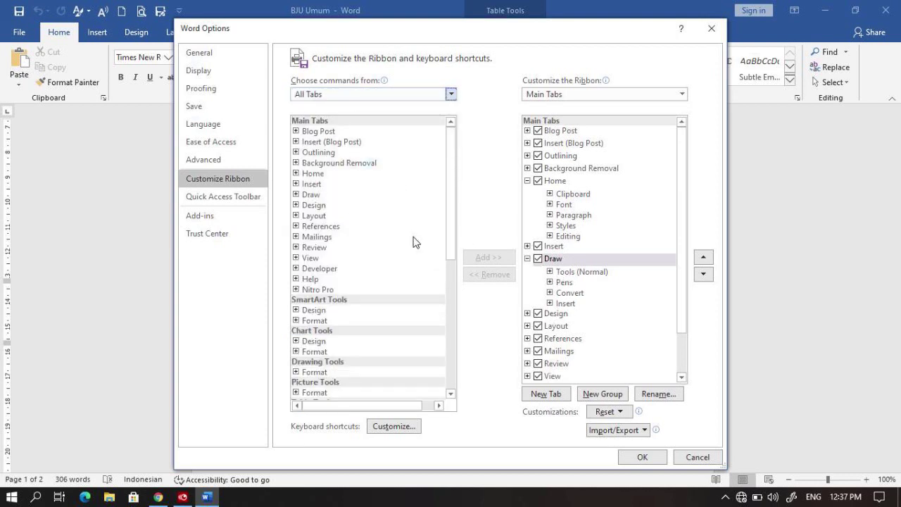
click(310, 195)
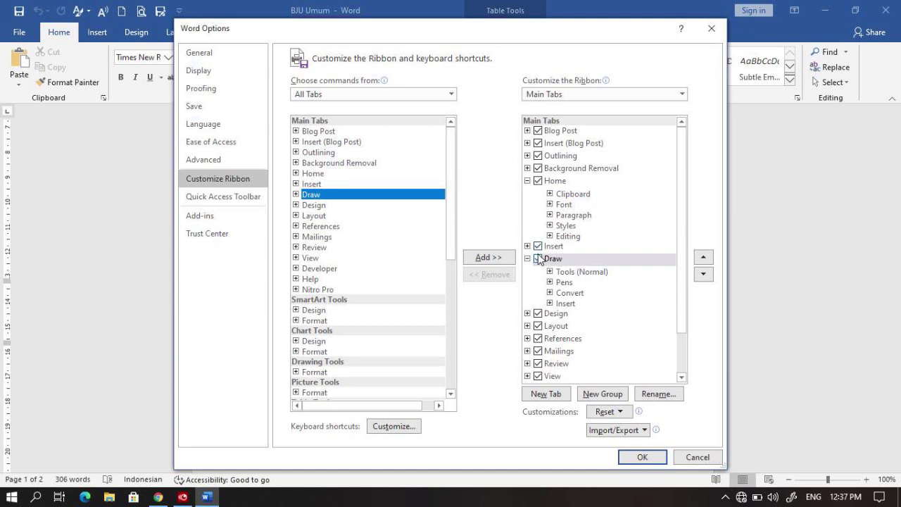
click(539, 259)
click(539, 259)
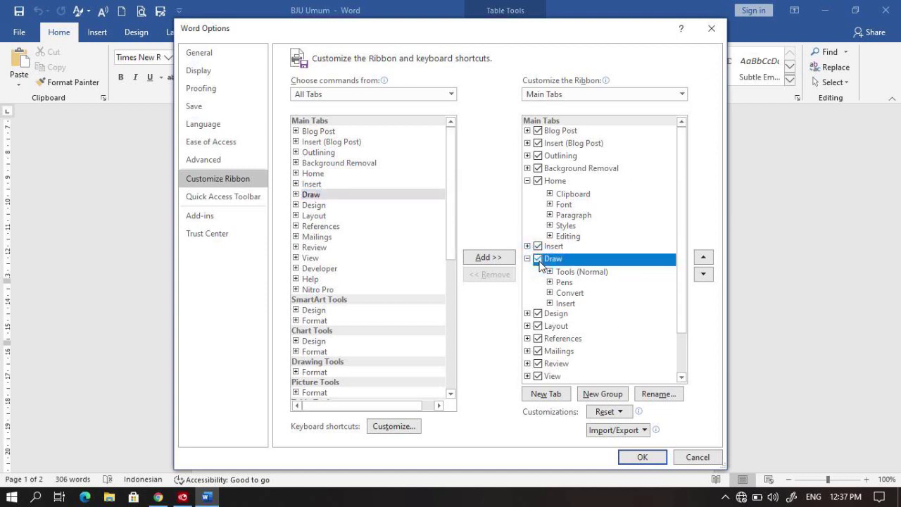
click(642, 457)
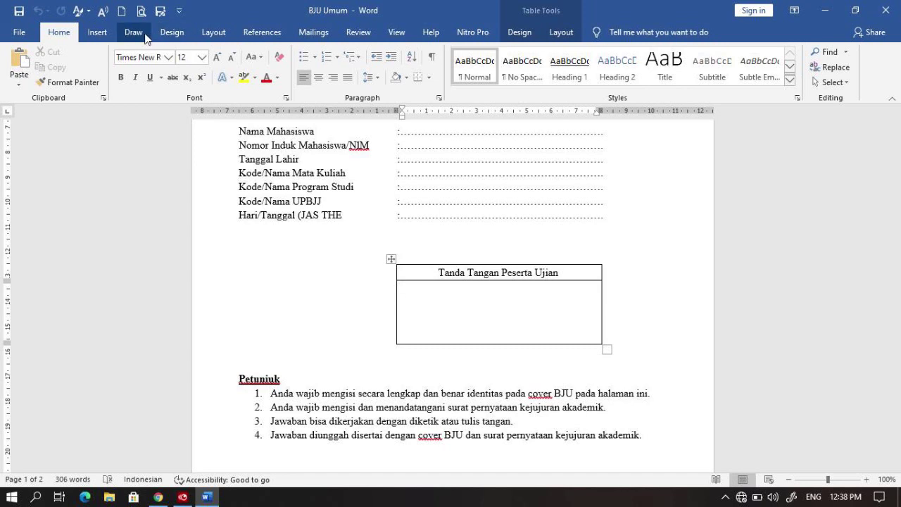
- Add a black pen from the Draw tab's Add Pen menu at the thinner stroke, leaving it active
click(133, 32)
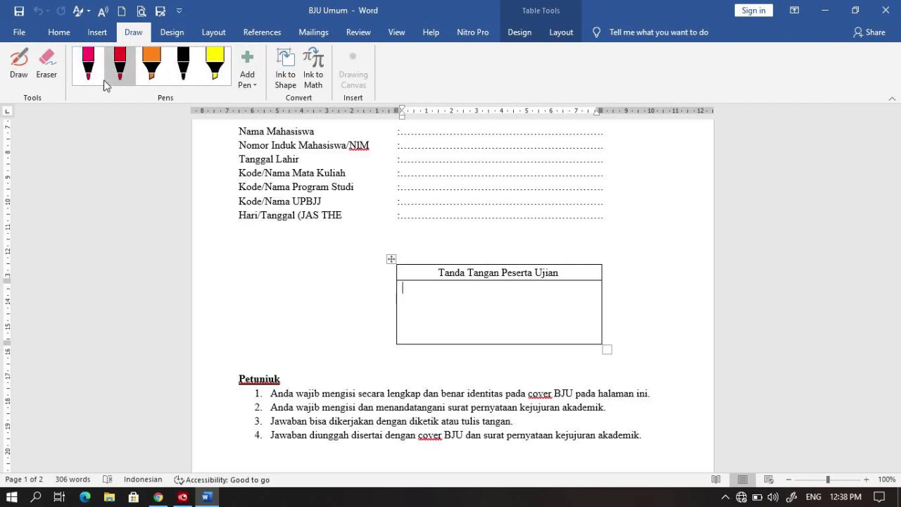
click(254, 88)
click(263, 107)
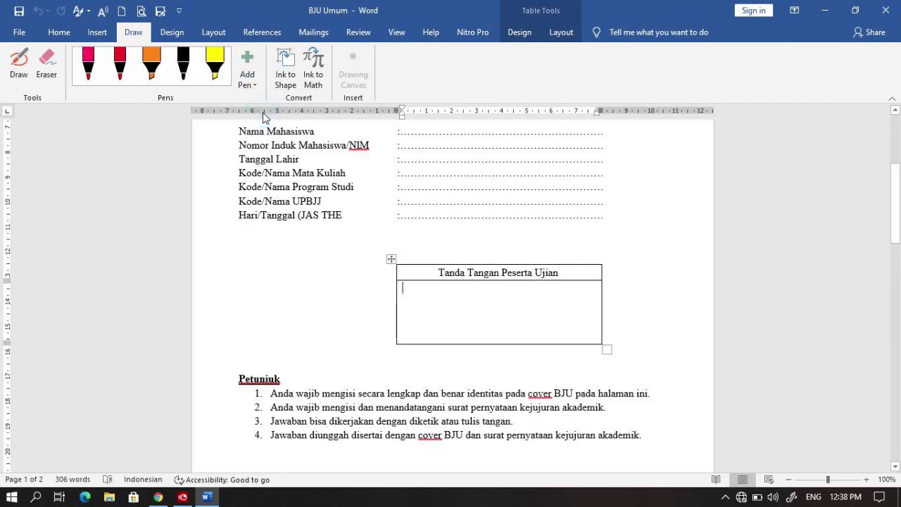
click(252, 77)
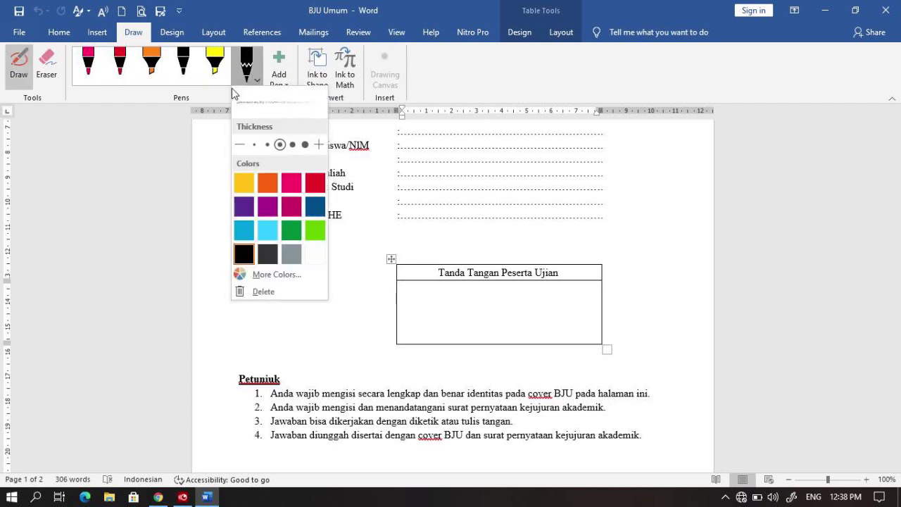
click(273, 79)
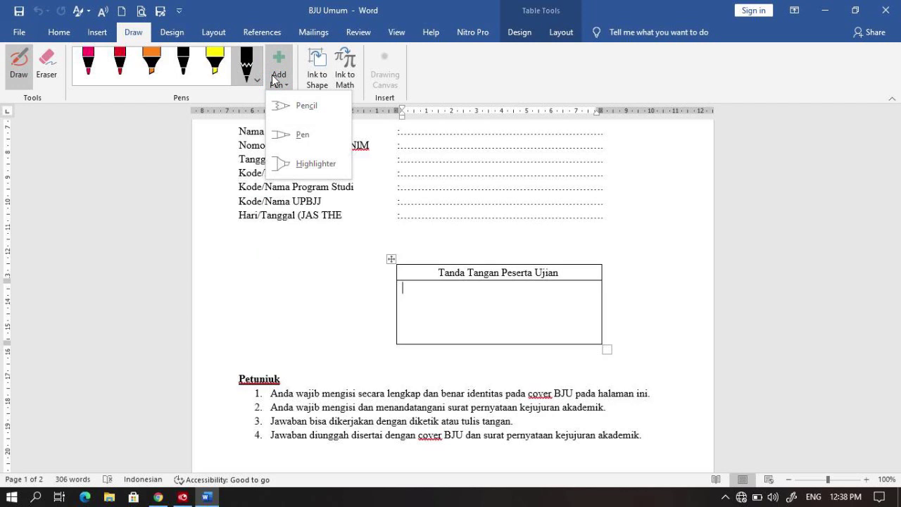
click(296, 134)
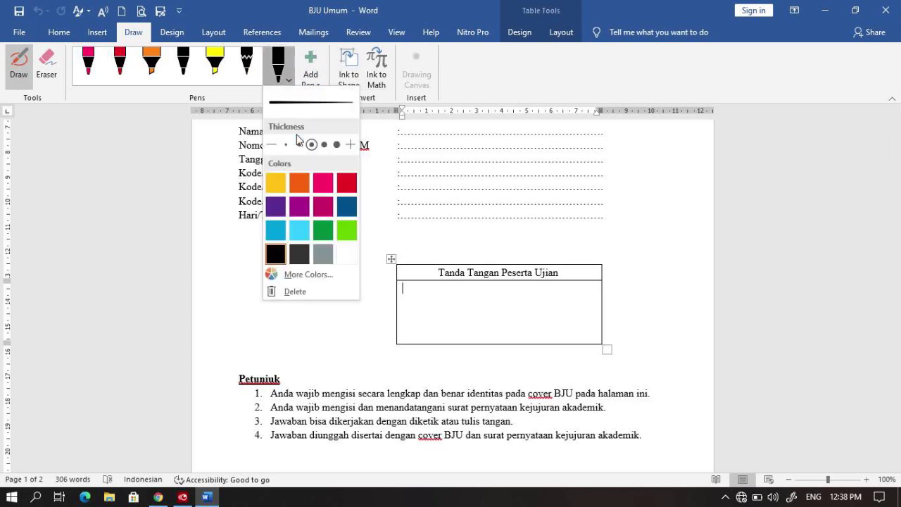
click(323, 145)
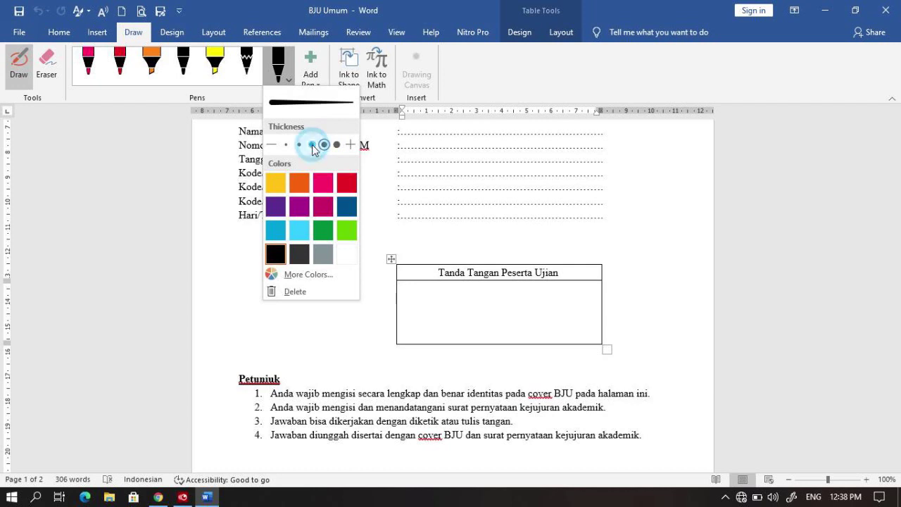
click(312, 145)
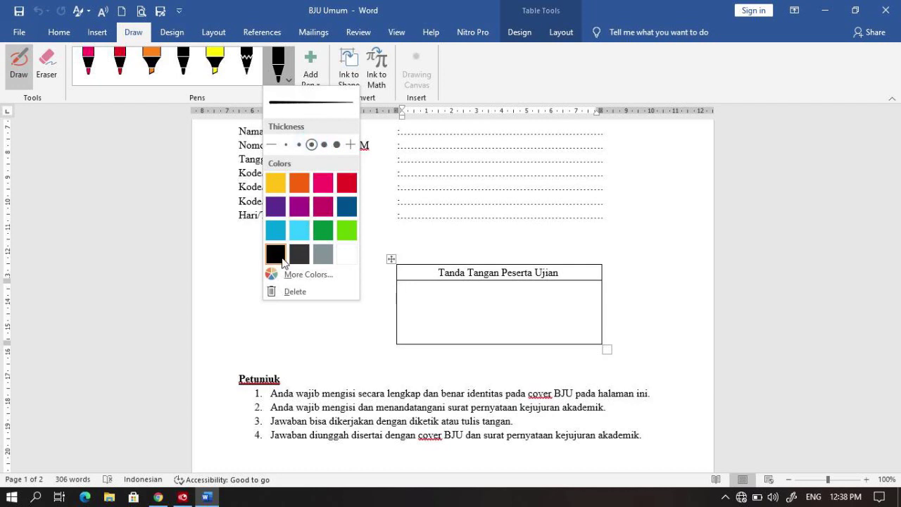
click(281, 66)
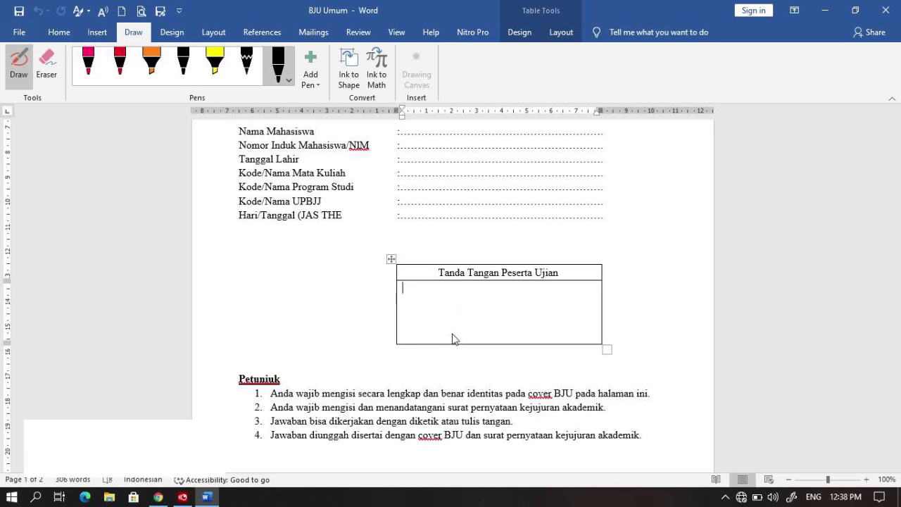
- Hand-draw a signature in the Tanda Tangan Peserta Ujian box on the cover
click(453, 336)
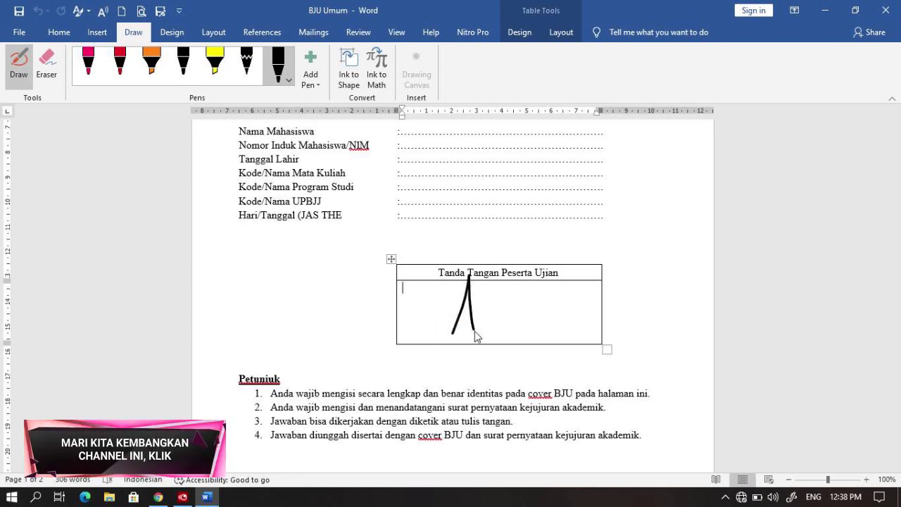
drag(452, 336, 503, 316)
drag(433, 303, 539, 282)
drag(483, 290, 476, 328)
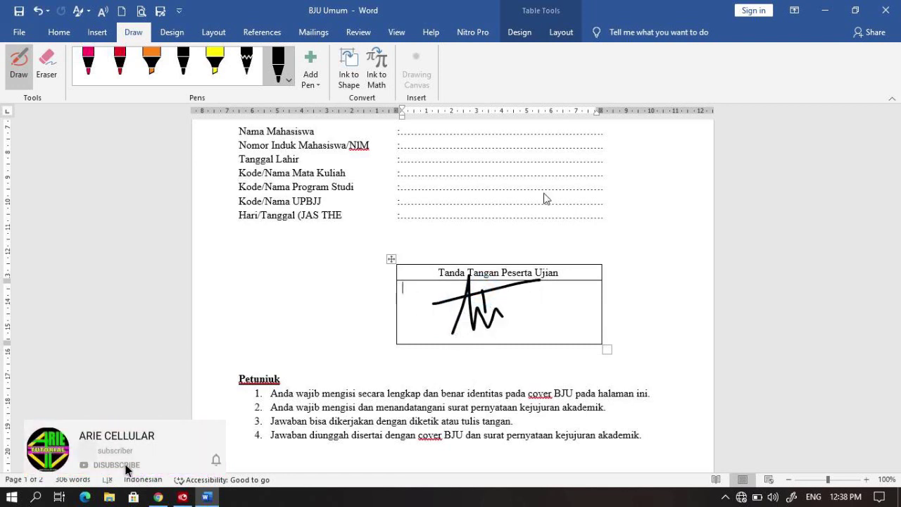
- Sign page 2 between Yang Membuat Pernyataan and Nama Mahasiswa
scroll(498, 312, down, 2)
scroll(496, 311, down, 5)
scroll(496, 312, down, 5)
scroll(501, 312, down, 3)
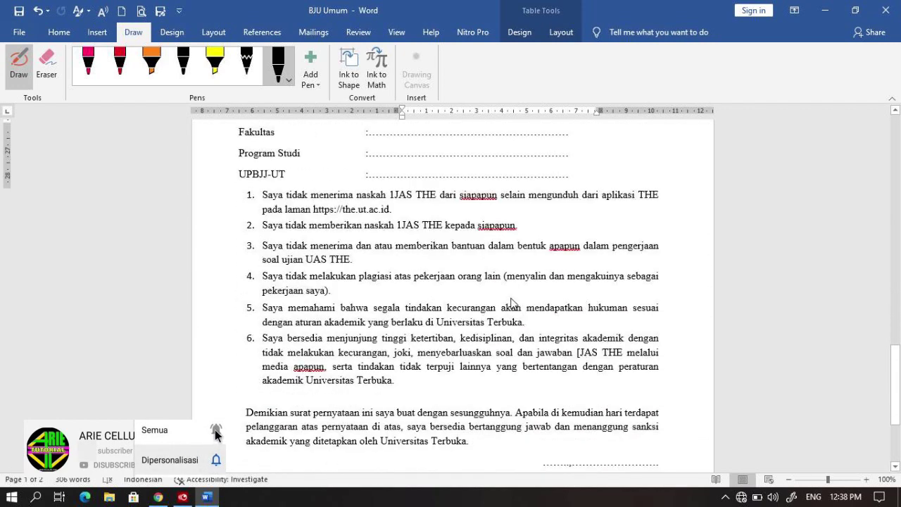
scroll(502, 312, down, 3)
mouse_move(565, 377)
mouse_down()
mouse_move(590, 315)
mouse_move(599, 362)
mouse_move(627, 355)
mouse_move(637, 325)
mouse_up()
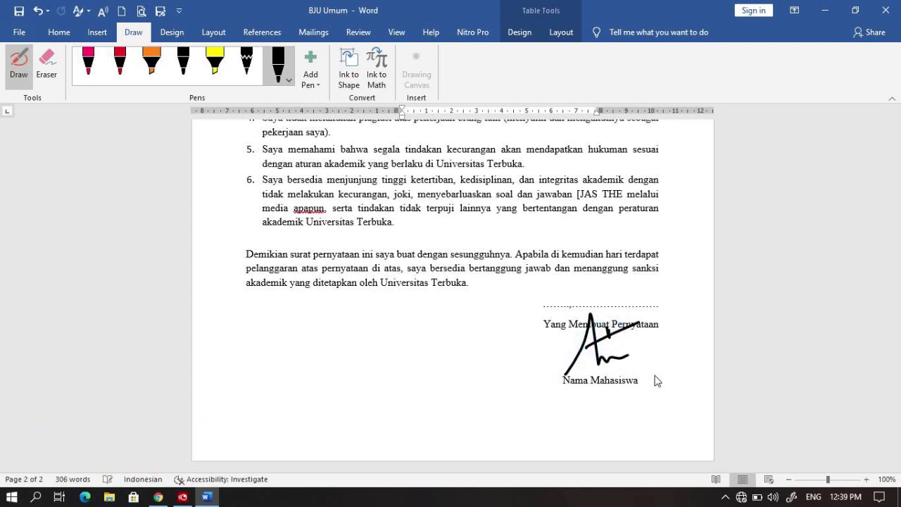
- Scroll back to the cover page, glance at the Insert tab, and return to the body text
scroll(658, 380, up, 2)
scroll(658, 380, up, 4)
scroll(422, 317, up, 3)
scroll(252, 270, up, 1)
scroll(252, 271, up, 1)
scroll(432, 326, up, 3)
scroll(442, 333, up, 3)
scroll(458, 342, up, 4)
scroll(469, 356, up, 5)
scroll(475, 383, up, 6)
scroll(473, 352, up, 3)
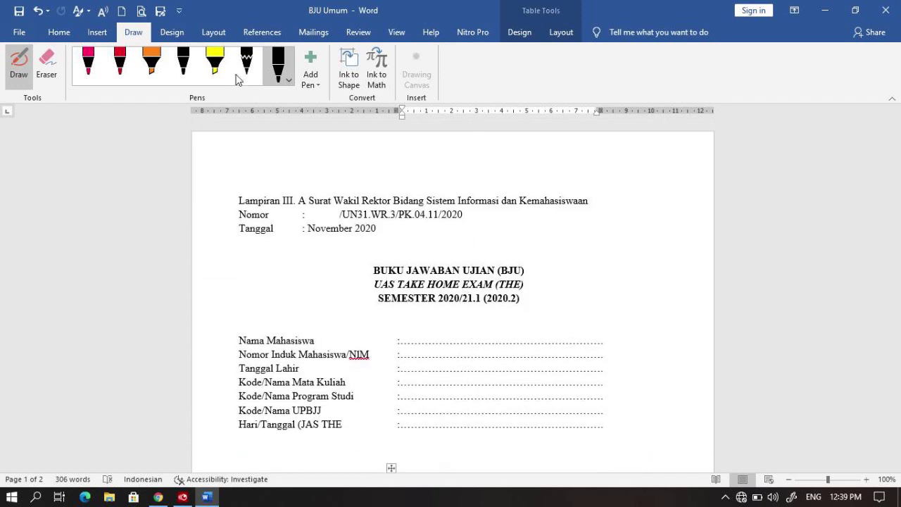
click(96, 33)
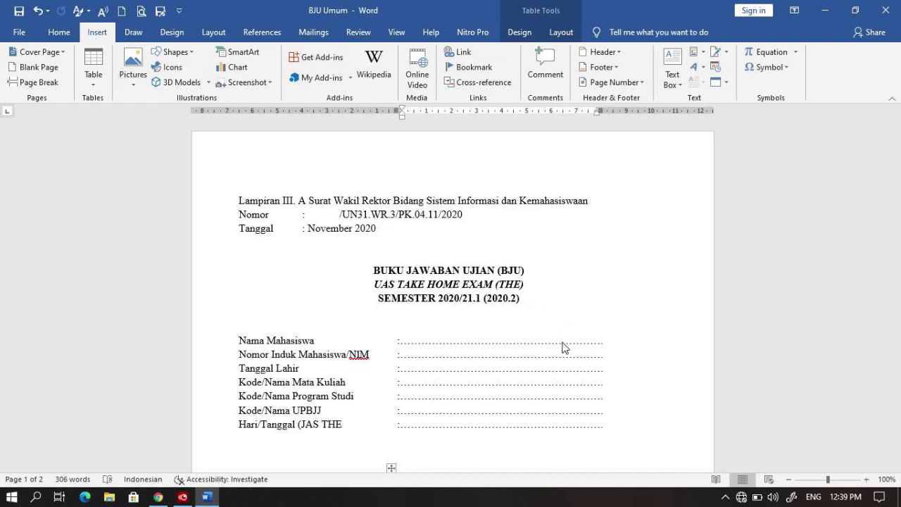
click(345, 176)
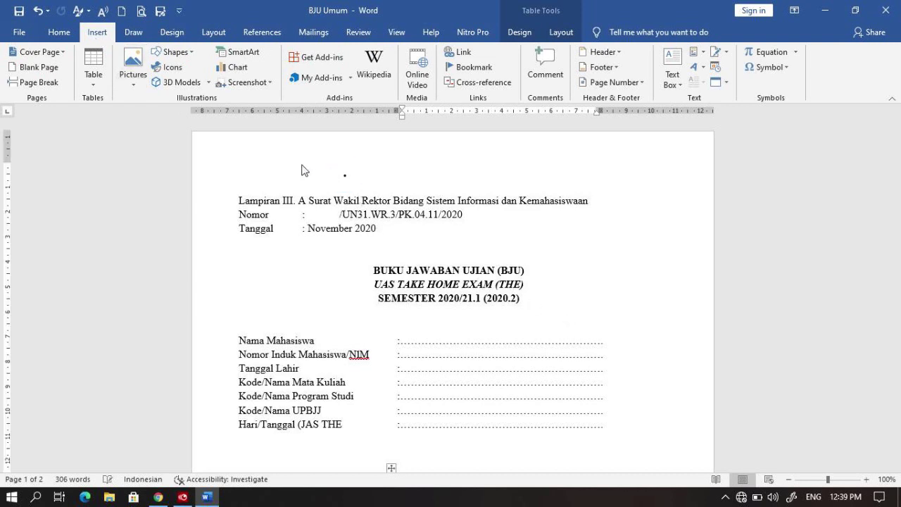
click(355, 223)
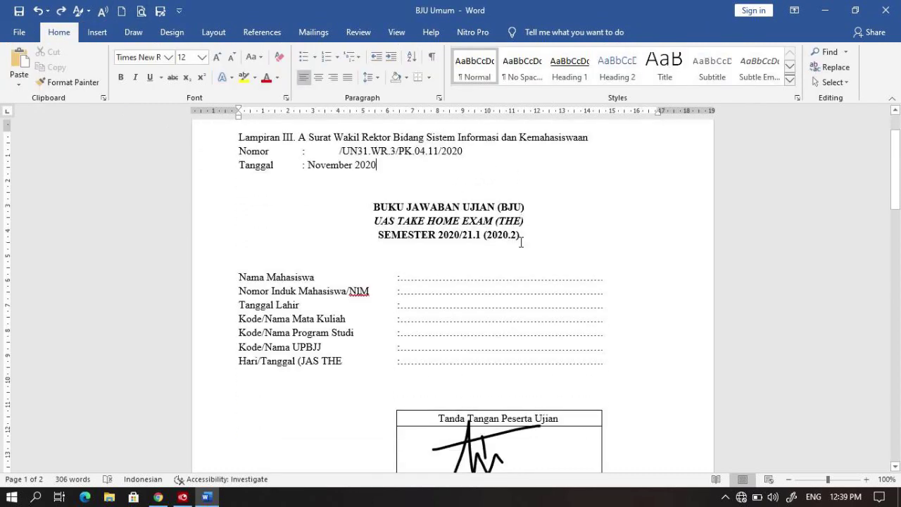
- Place the caret on the NIM and Tanggal Lahir lines of the statement
scroll(463, 277, down, 2)
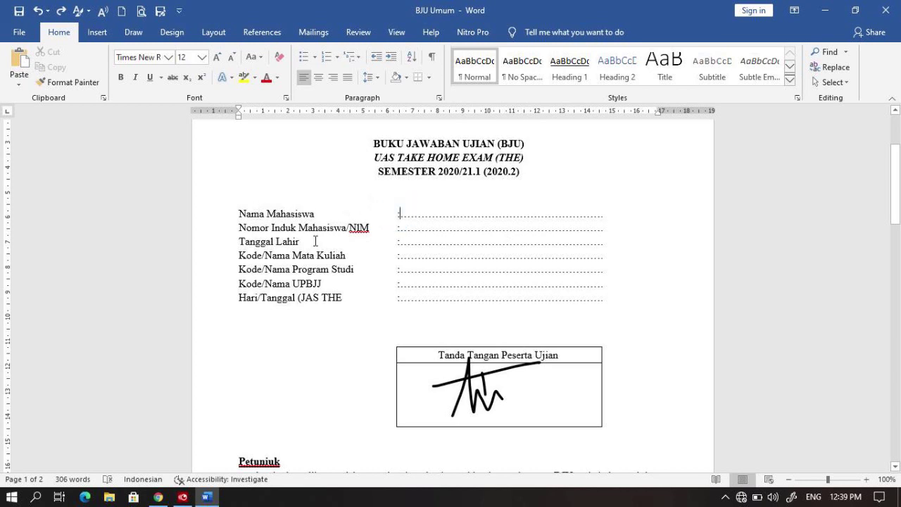
click(299, 228)
click(443, 231)
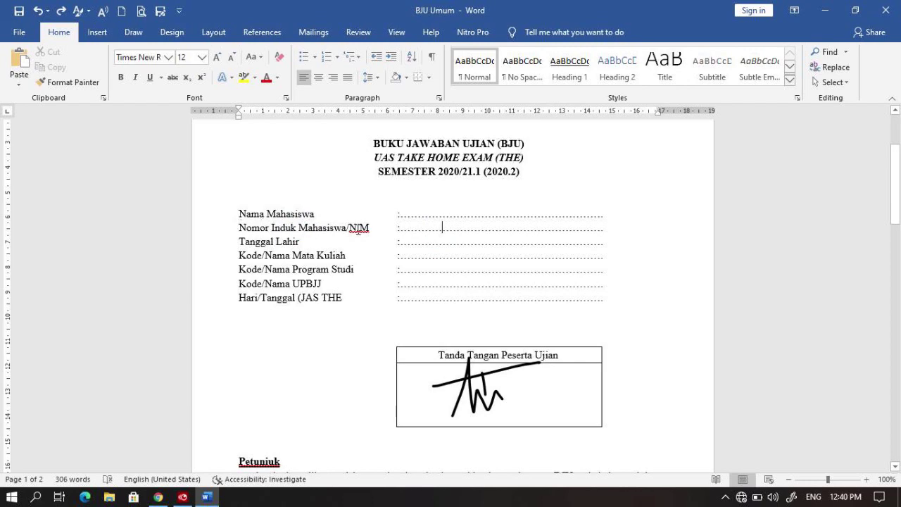
click(430, 241)
- Scroll through the whole signed document to review it, ending in the File backstage
scroll(495, 354, down, 5)
scroll(495, 354, up, 7)
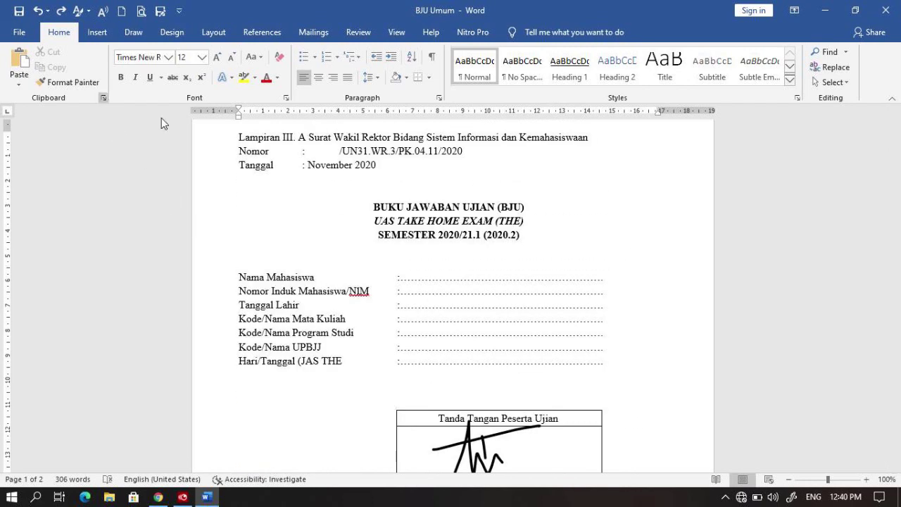
scroll(423, 161, down, 1)
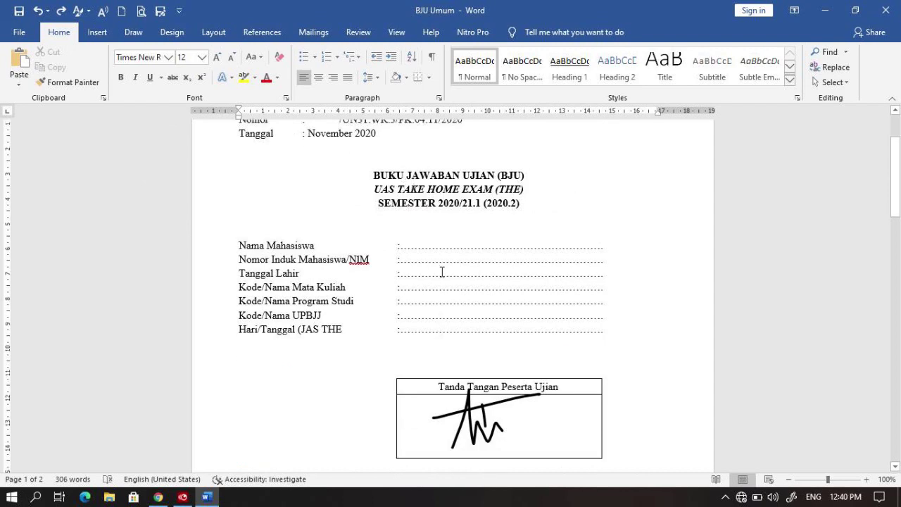
scroll(442, 271, down, 9)
scroll(444, 280, down, 9)
scroll(448, 288, down, 9)
scroll(450, 294, down, 8)
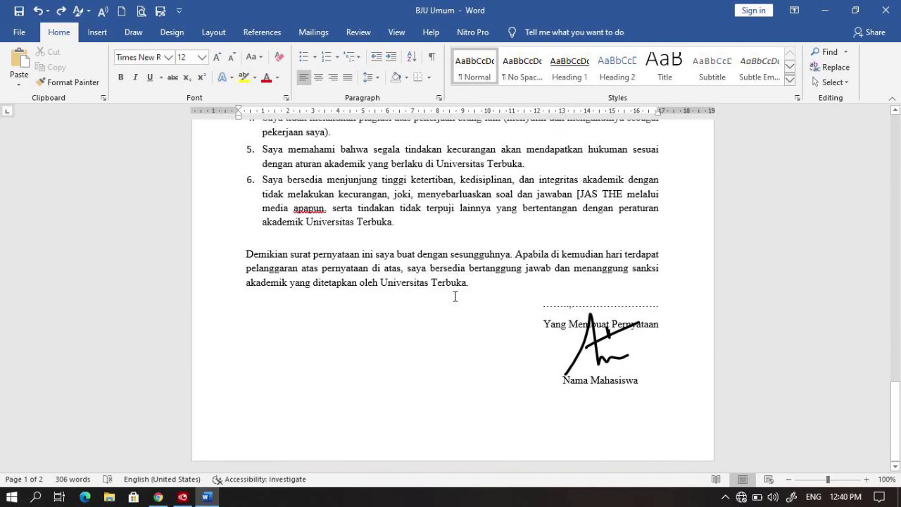
scroll(455, 297, up, 9)
scroll(255, 166, up, 1)
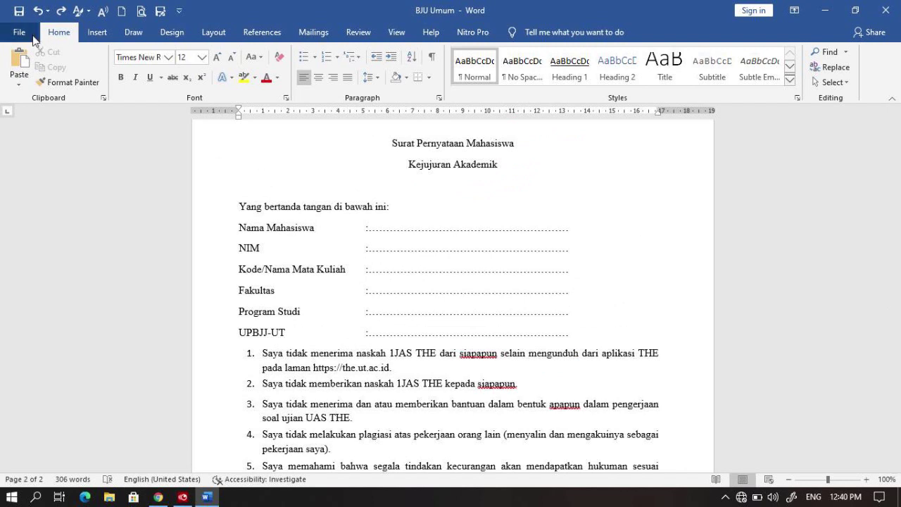
click(33, 37)
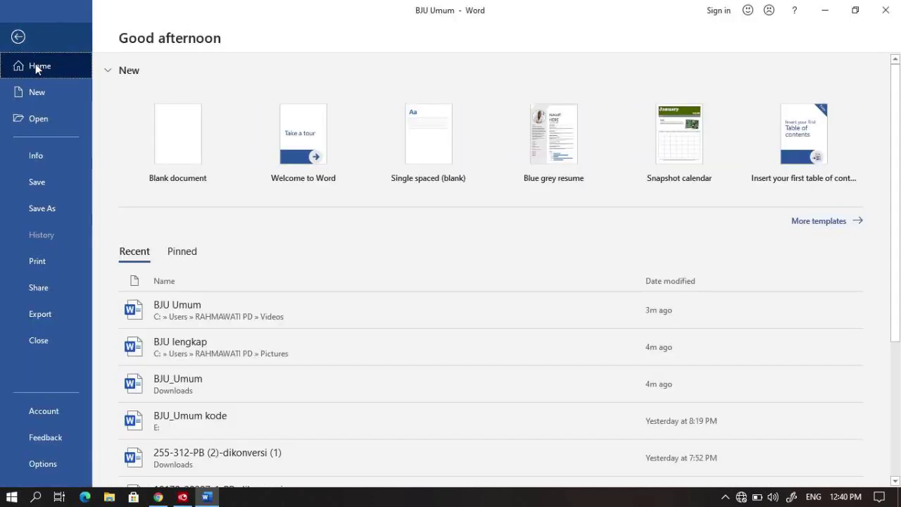
- Start Save As and browse to the Documents folder
click(57, 209)
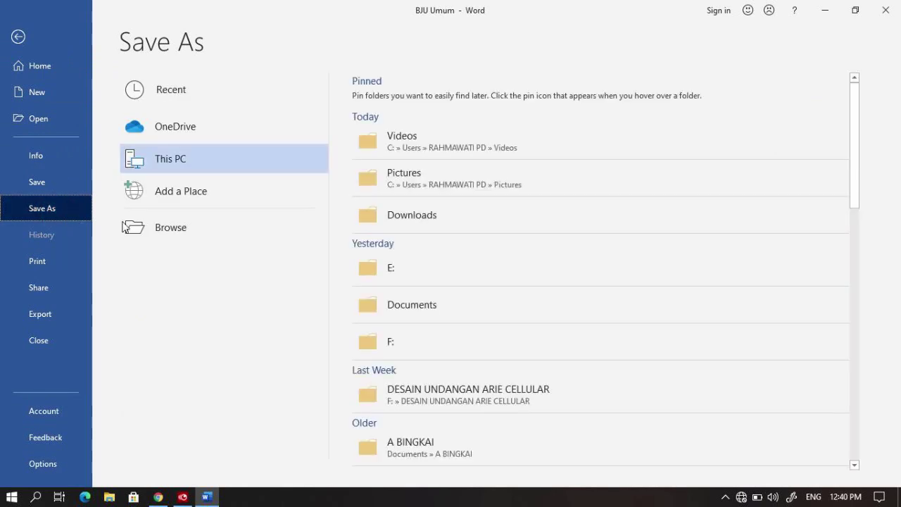
click(161, 230)
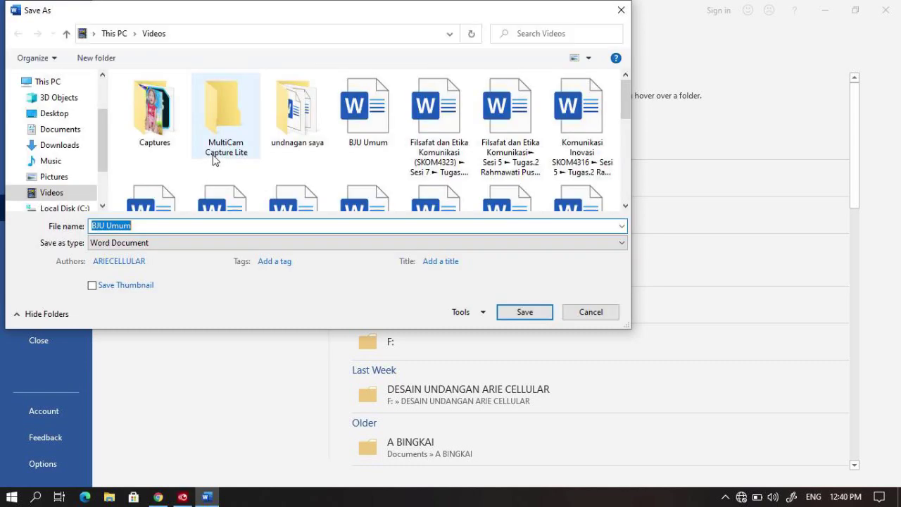
click(78, 129)
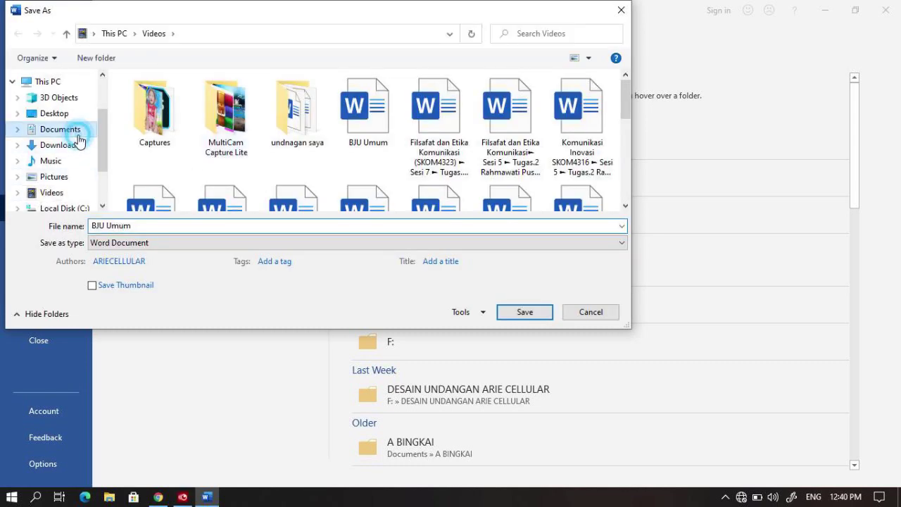
drag(626, 88, 625, 201)
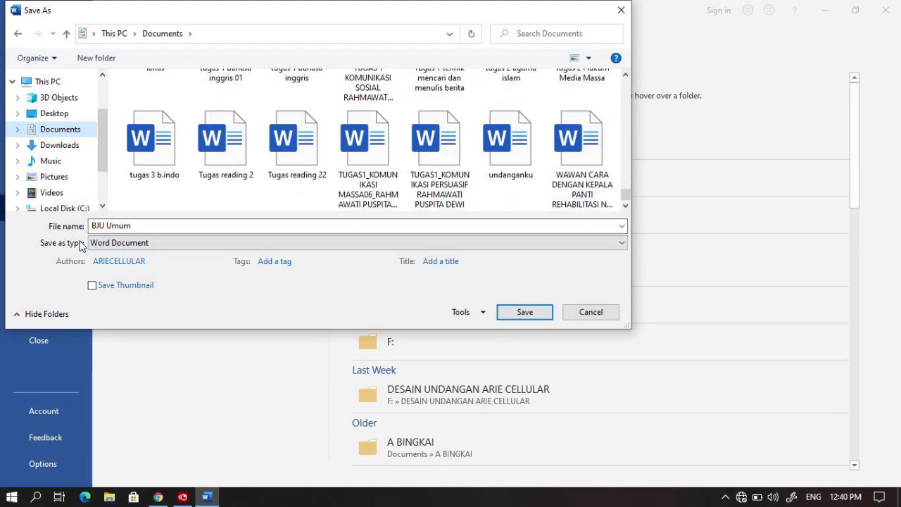
- Set the file type to PDF, keep the name BJU Umum, and save
click(106, 243)
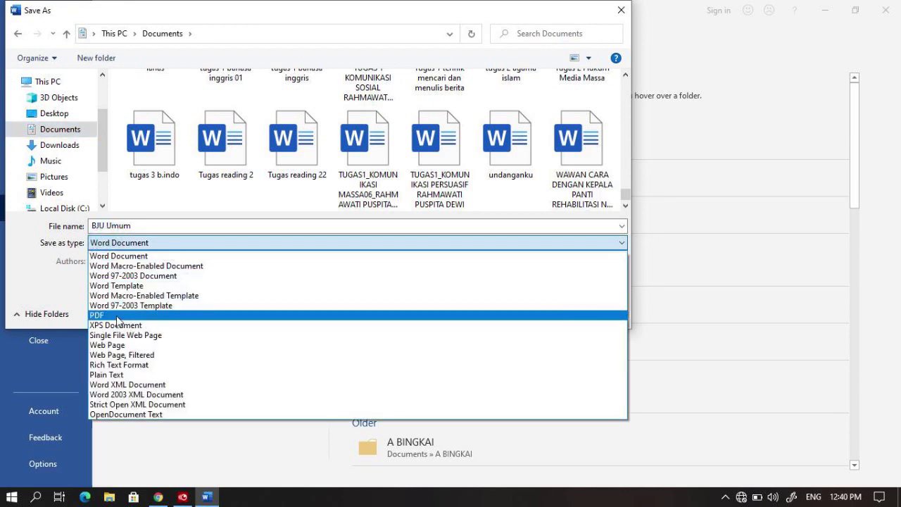
click(117, 316)
click(105, 242)
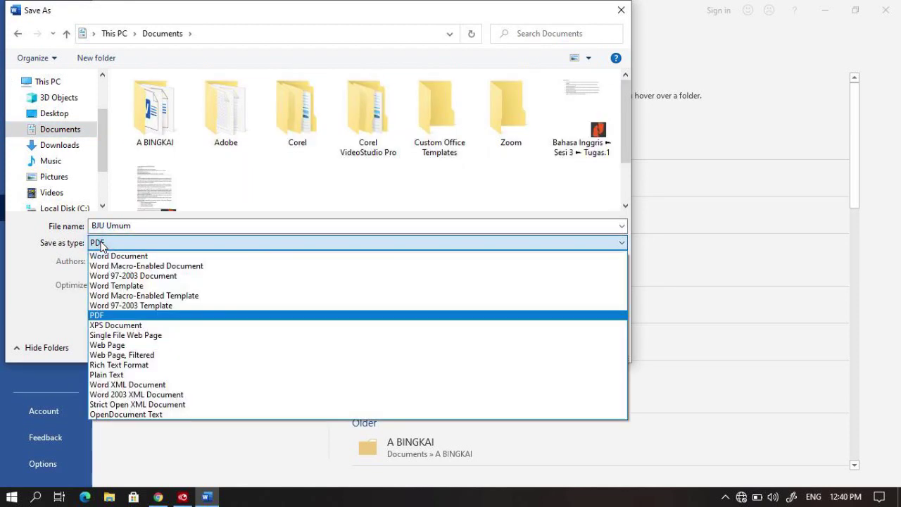
click(102, 316)
click(109, 243)
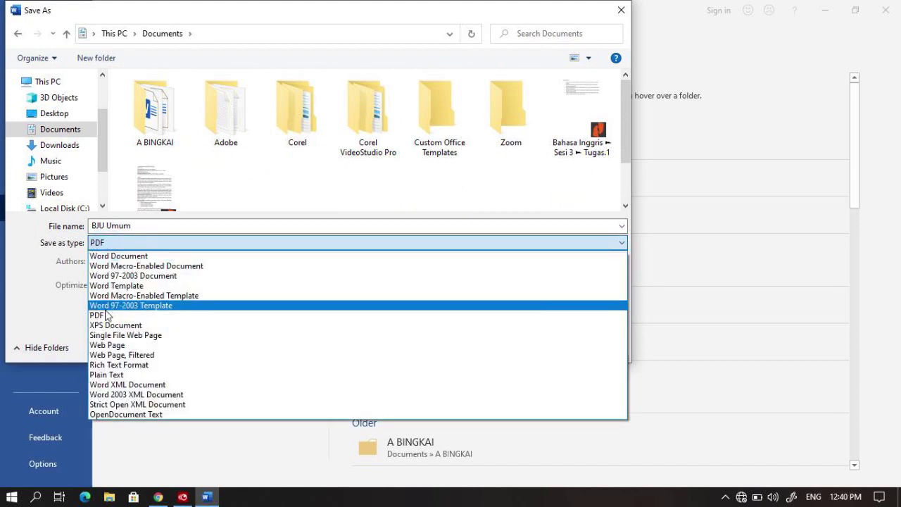
click(107, 315)
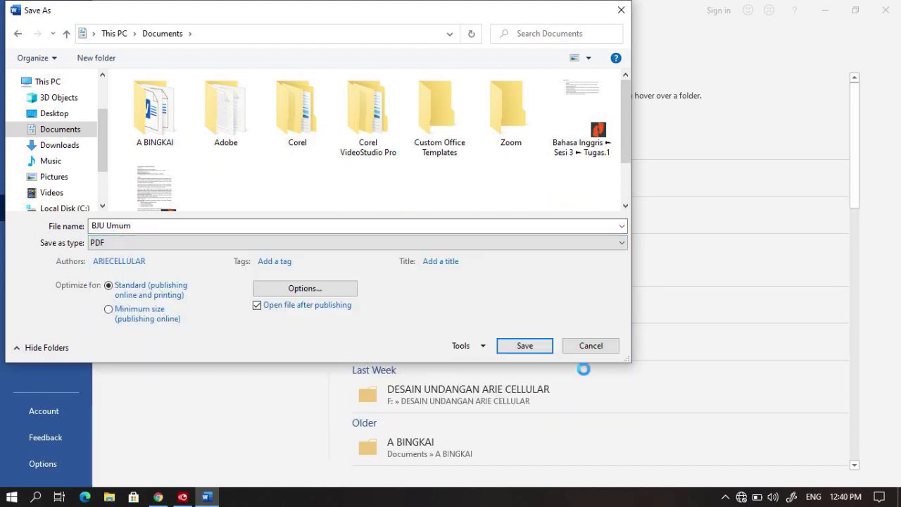
click(144, 222)
click(145, 223)
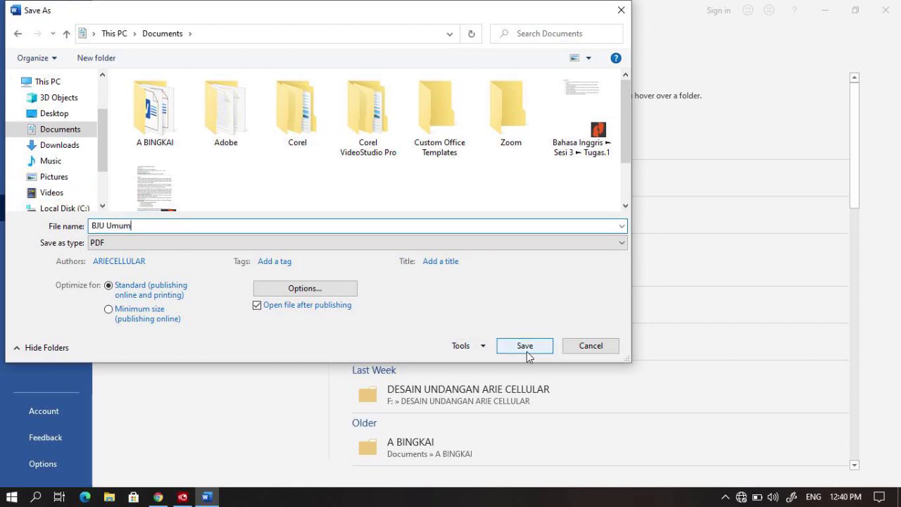
click(527, 350)
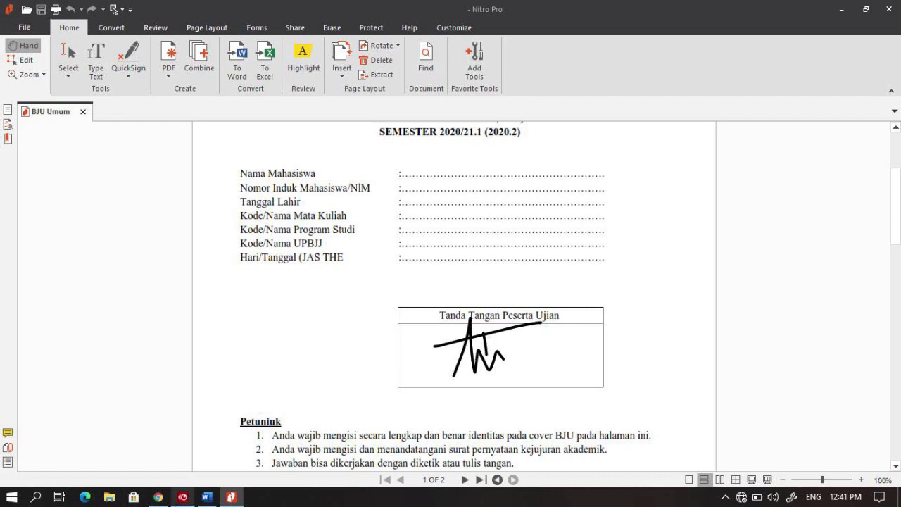
- After checking the signed PDF in Nitro Pro, switch back to the Word document
click(206, 497)
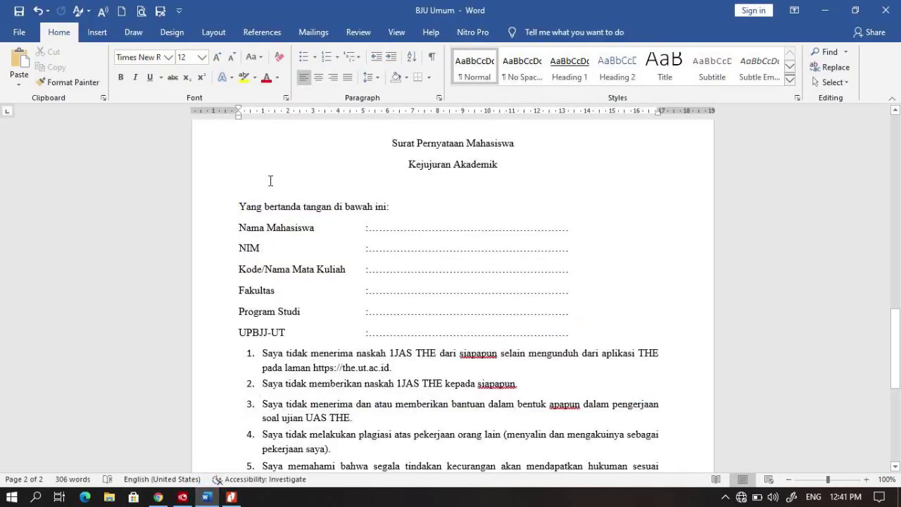
- On the Draw tab, set the black pen to the thinnest line thickness
click(134, 32)
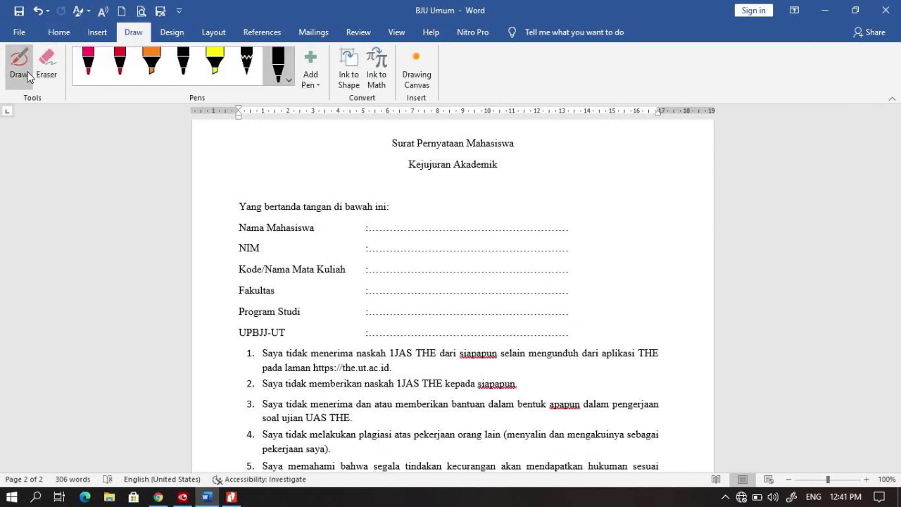
click(290, 82)
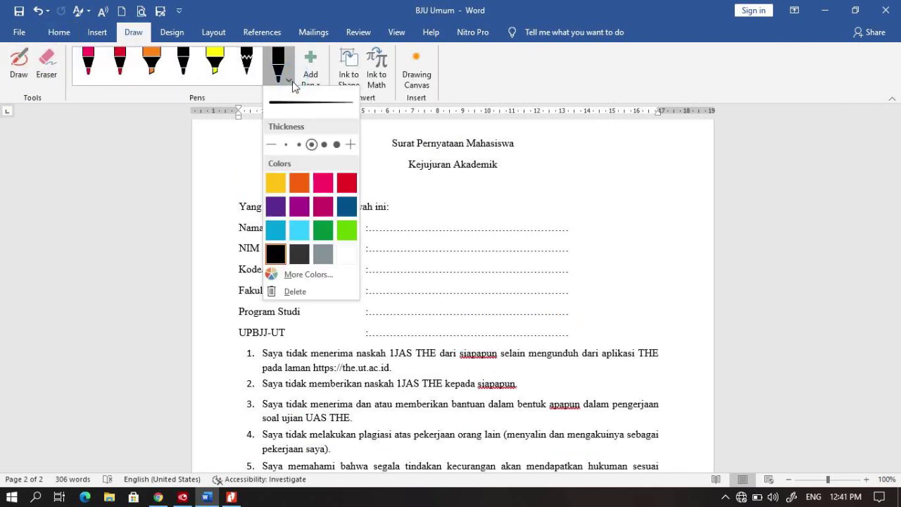
click(298, 144)
click(285, 145)
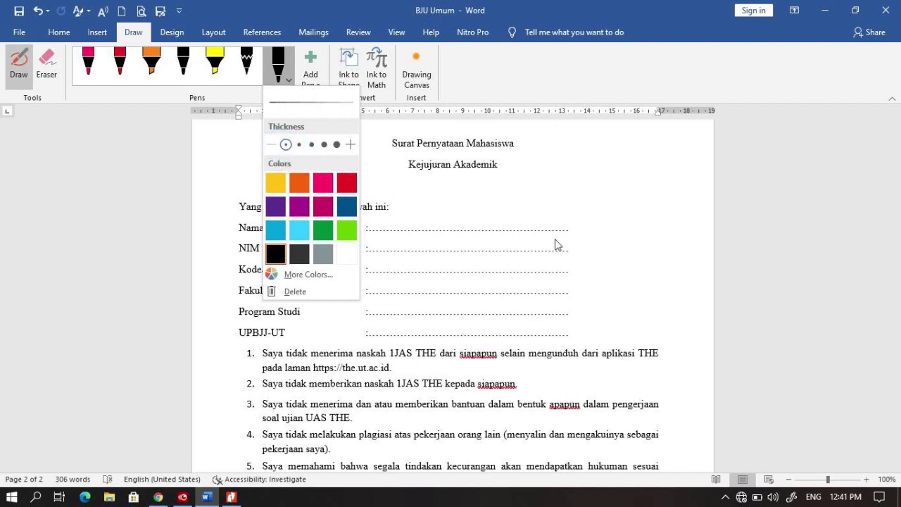
- Close the Word document with Don't Save, then close the PDF viewer
scroll(458, 262, down, 2)
scroll(457, 262, down, 5)
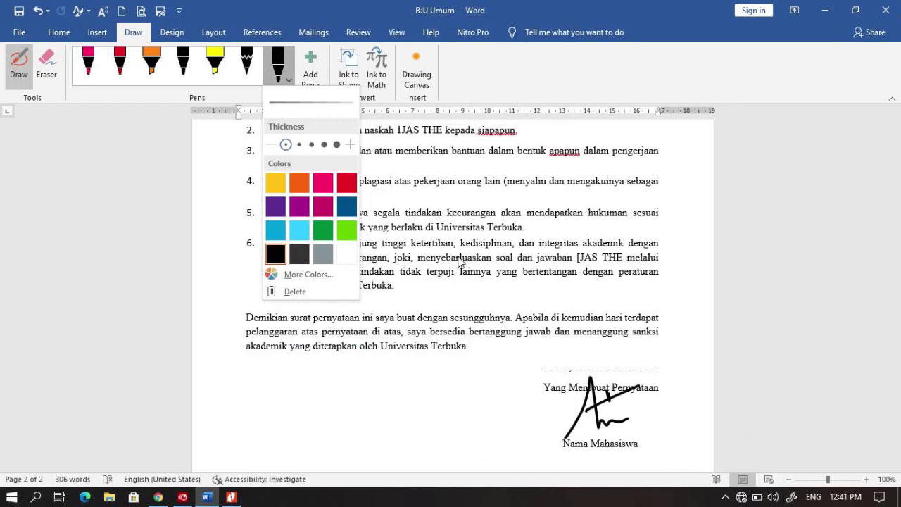
click(896, 9)
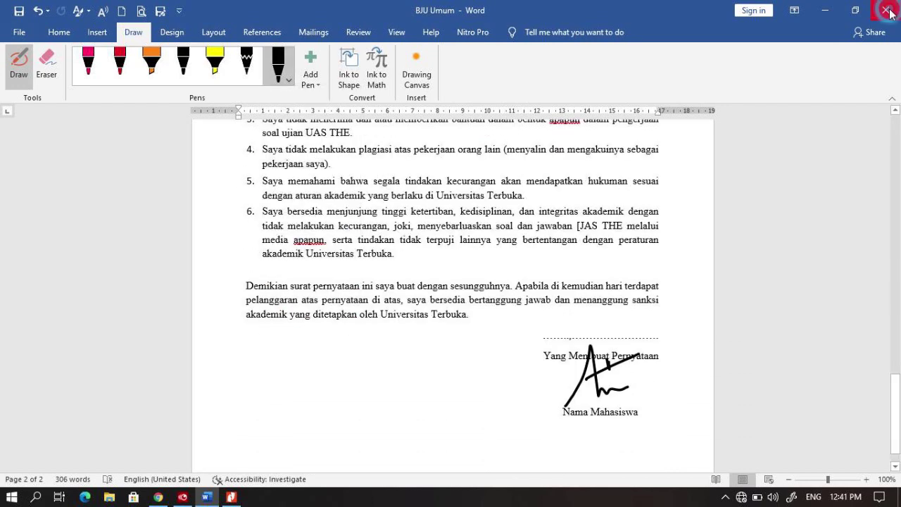
click(440, 280)
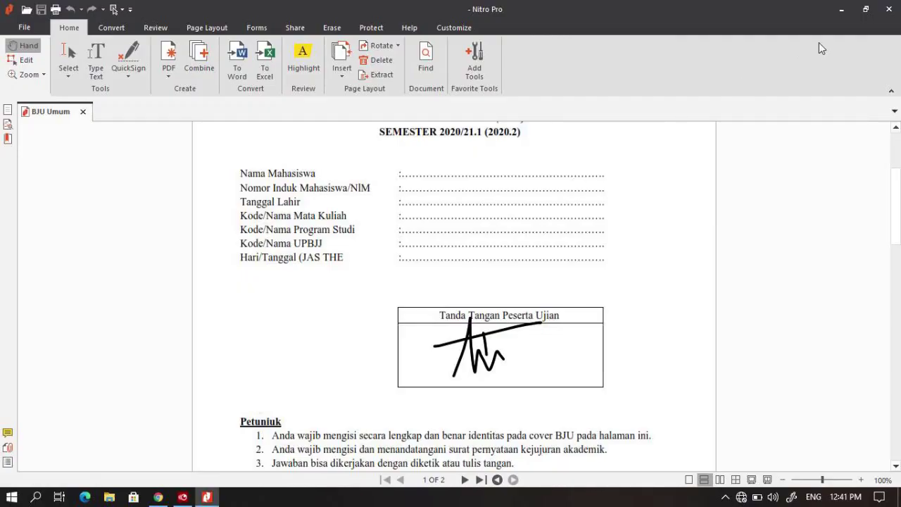
click(888, 9)
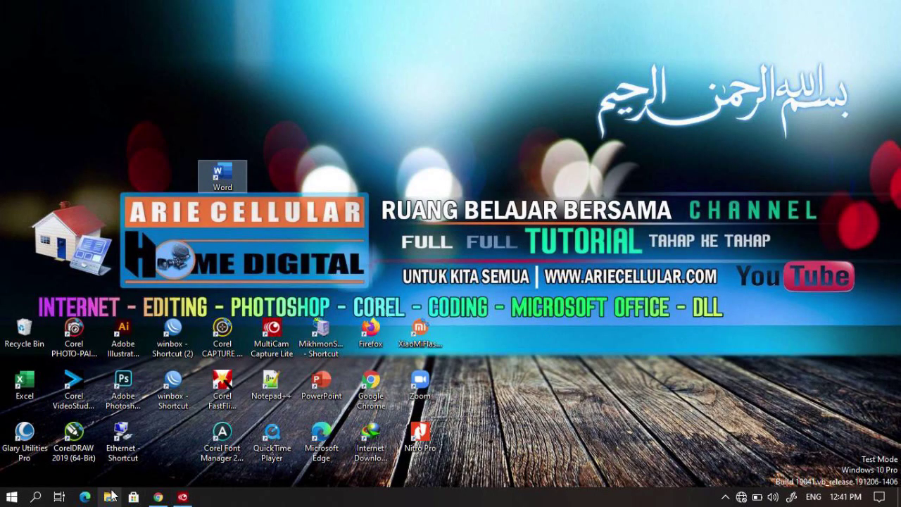
- In File Explorer's Documents folder, check BJU Umum's Properties show a PDF file, then close Explorer
click(110, 496)
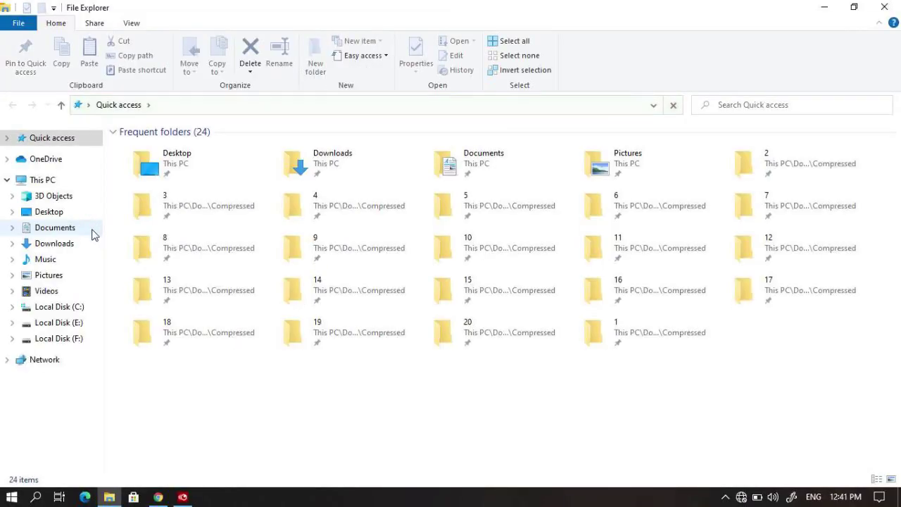
click(72, 229)
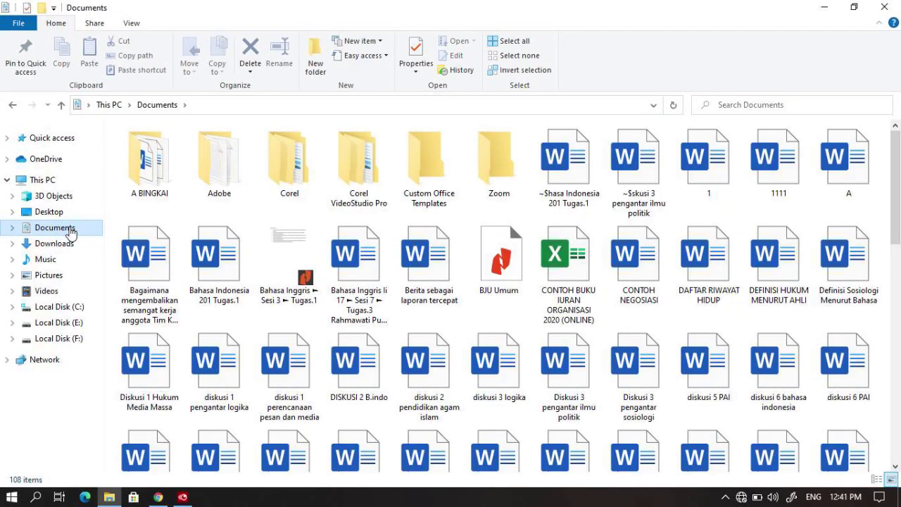
click(494, 292)
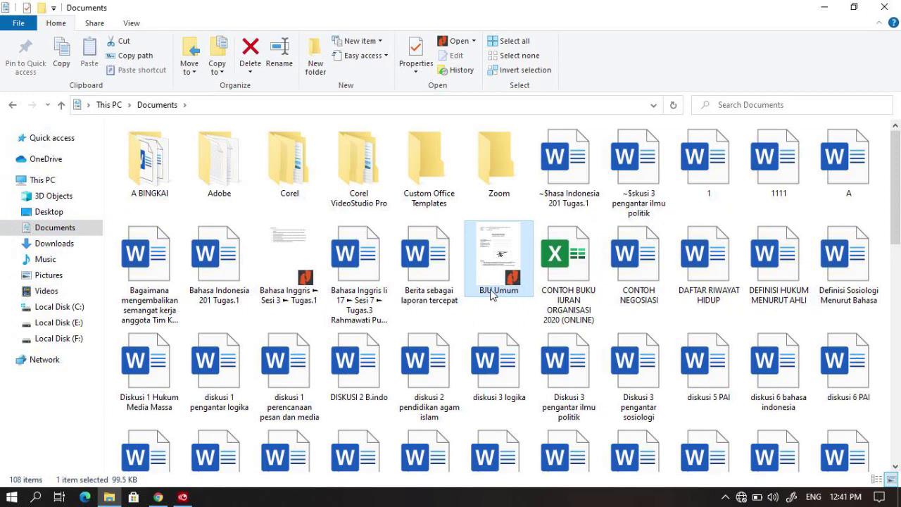
right_click(492, 294)
click(366, 477)
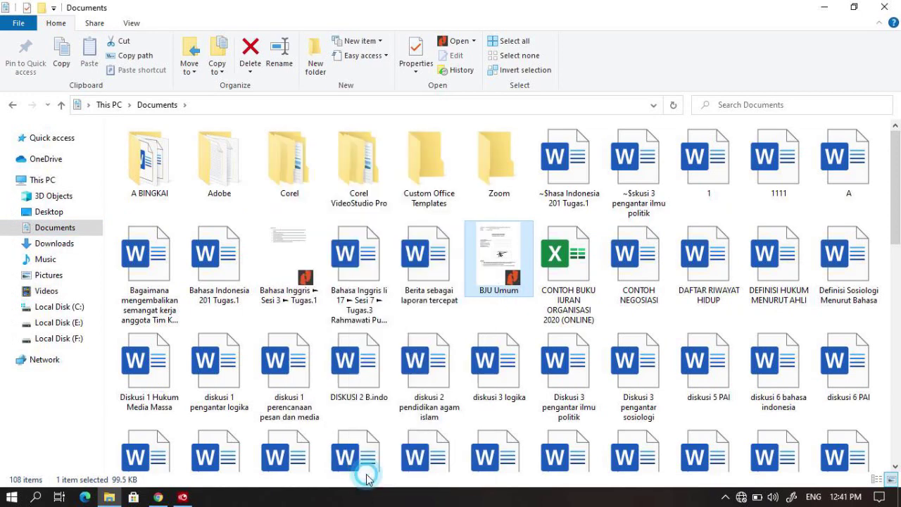
double_click(613, 231)
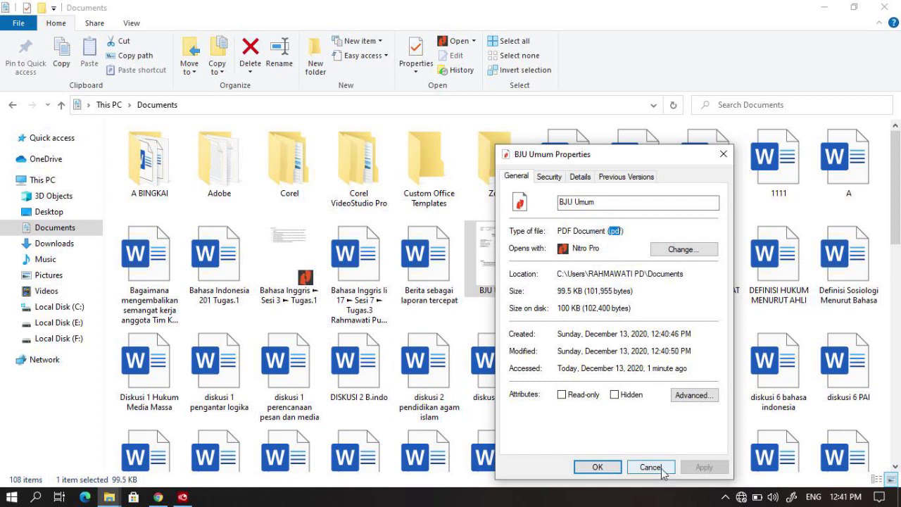
click(651, 467)
click(886, 8)
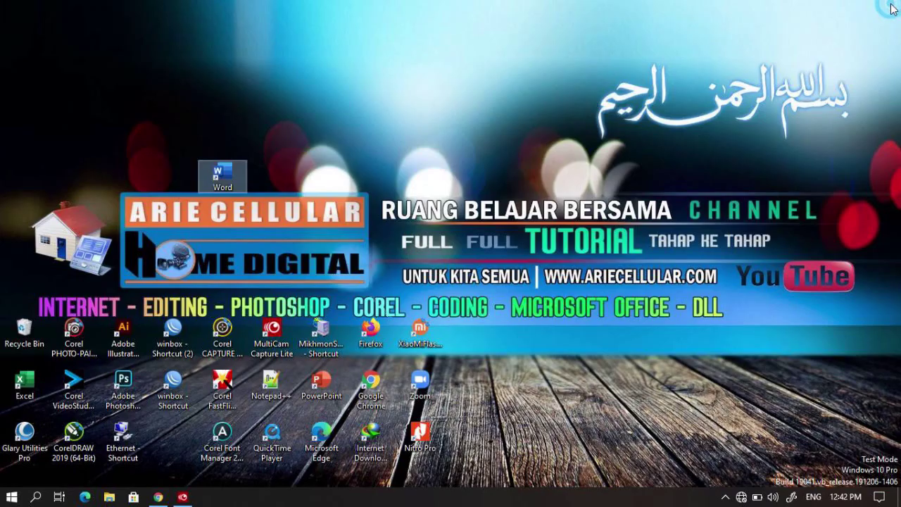